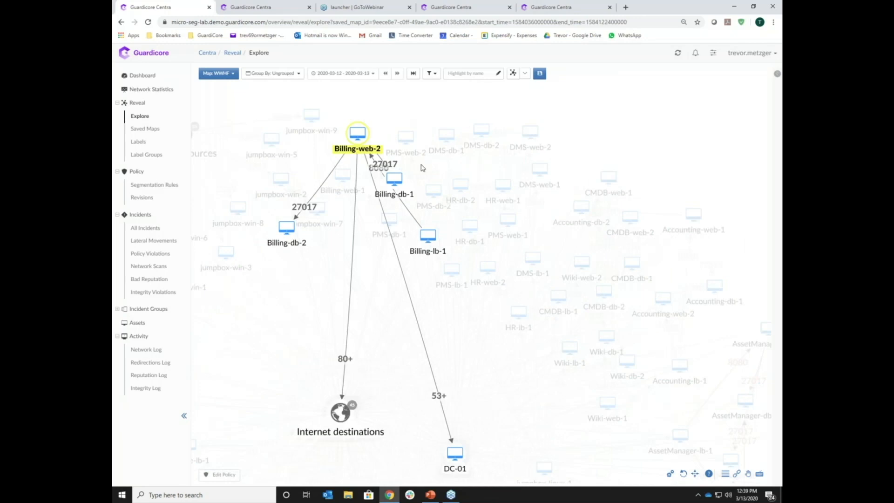
Step: Move Billing-web-2 slightly higher on the map, expand it into its processes, and highlight the tomcat process's connections
{"action": "scroll", "coordinate": [421, 169], "scroll_direction": "down", "scroll_amount": 5}
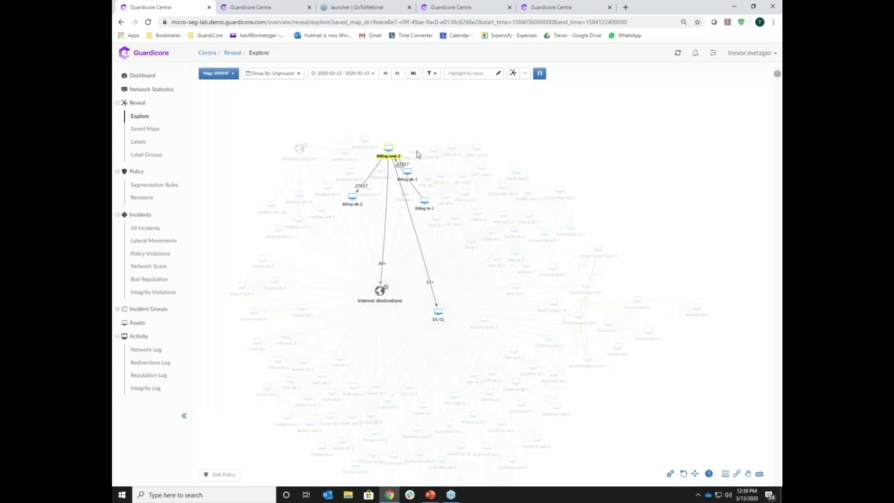
{"action": "scroll", "coordinate": [416, 154], "scroll_direction": "up", "scroll_amount": 3}
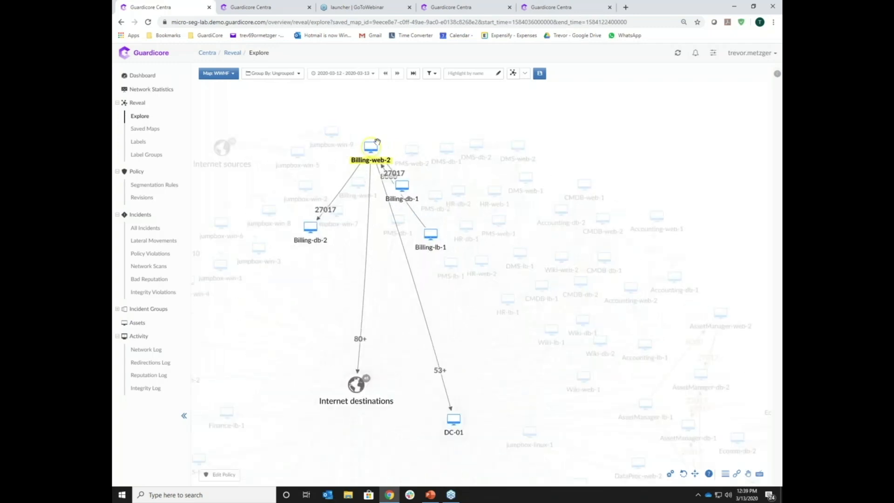
{"action": "left_click_drag", "start_coordinate": [371, 147], "coordinate": [378, 122]}
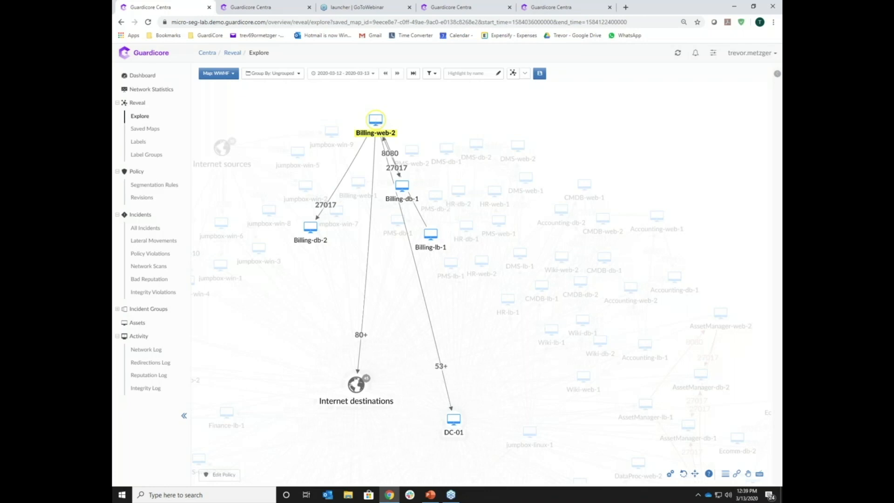
{"action": "double_click", "coordinate": [374, 123]}
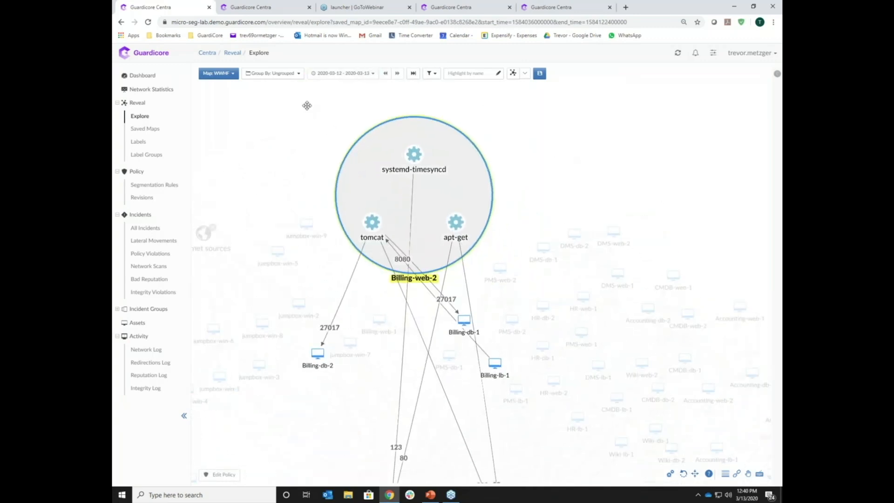
{"action": "left_click", "coordinate": [372, 221]}
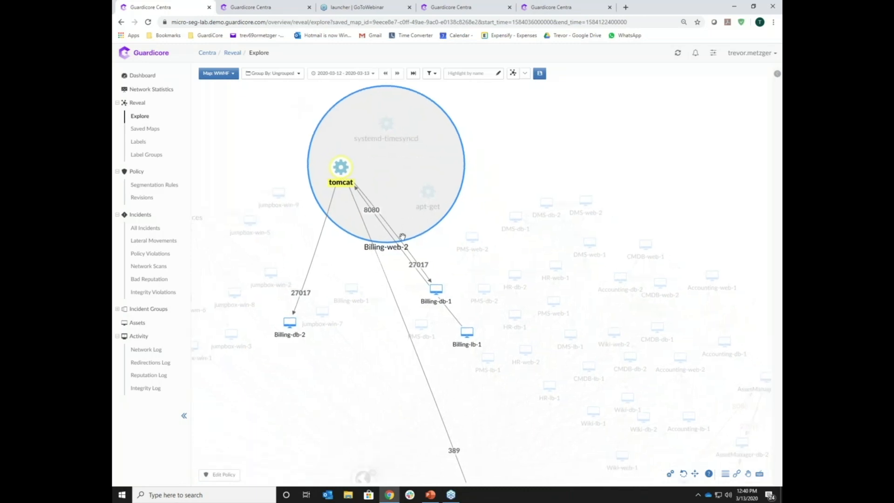
Step: Expand Billing-db-1 into its processes and highlight the port 27017 connection from tomcat to mongod
{"action": "left_click", "coordinate": [434, 290]}
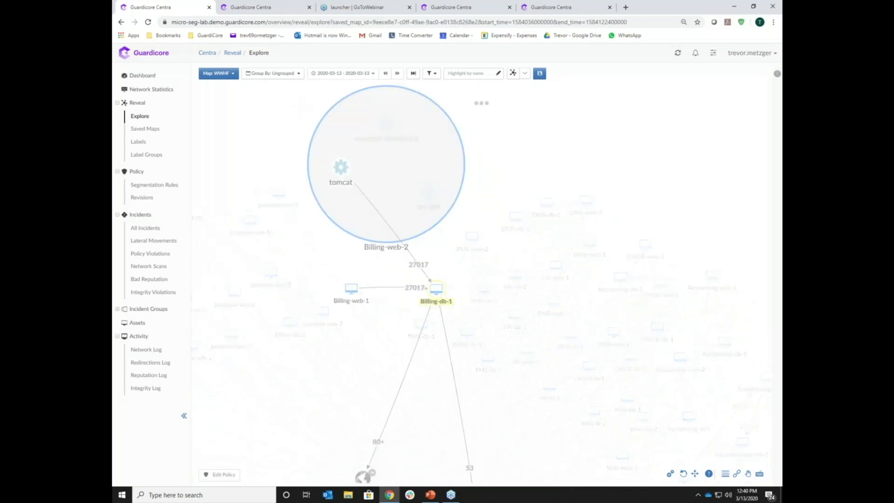
{"action": "double_click", "coordinate": [439, 294]}
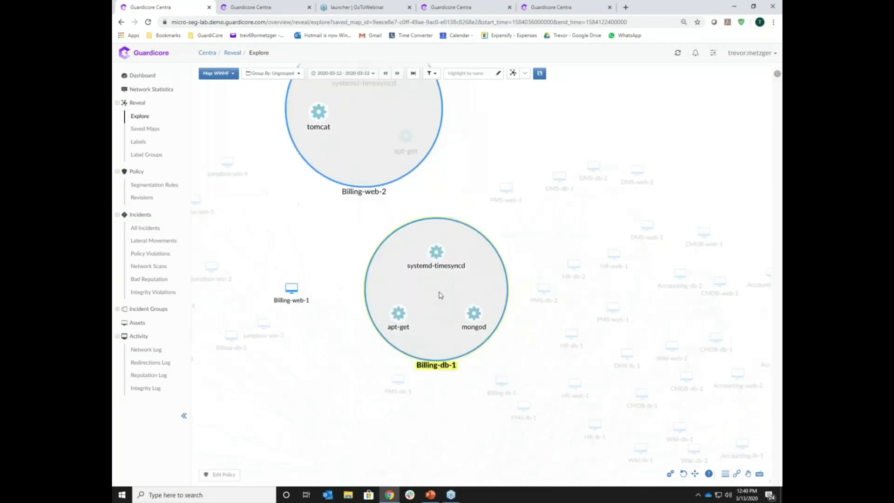
{"action": "left_click", "coordinate": [405, 140]}
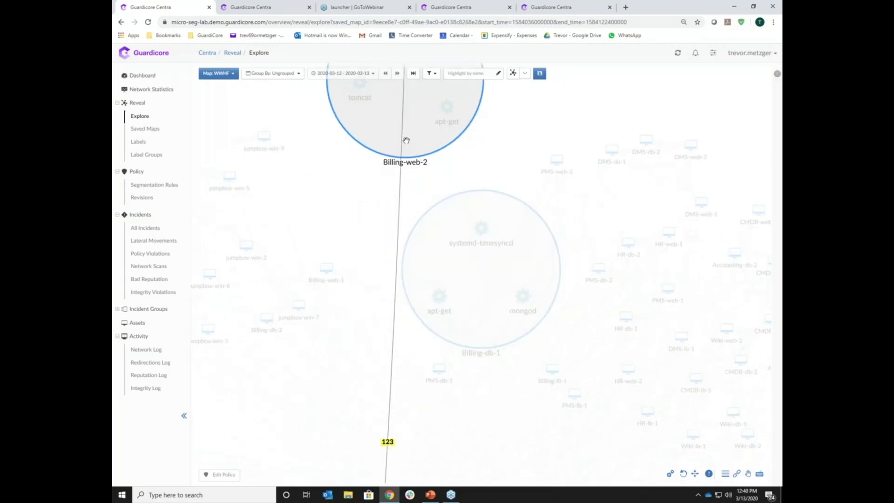
{"action": "left_click", "coordinate": [409, 142]}
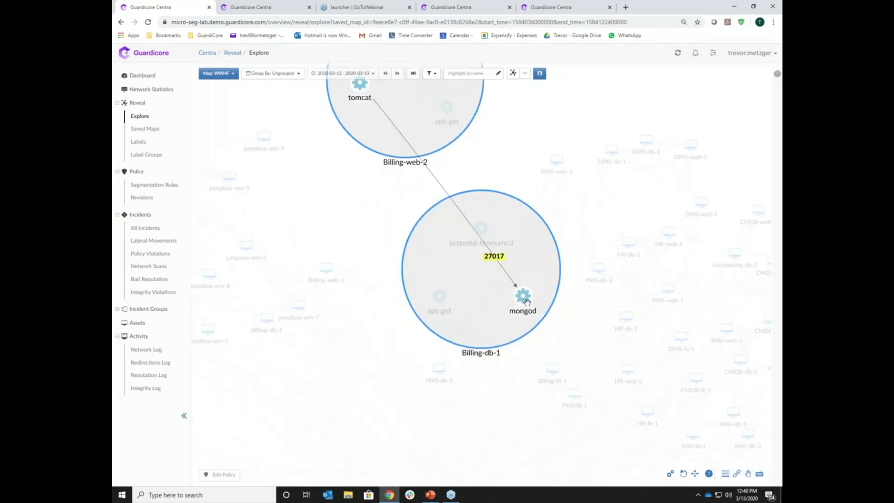
{"action": "left_click_drag", "start_coordinate": [375, 194], "coordinate": [339, 257]}
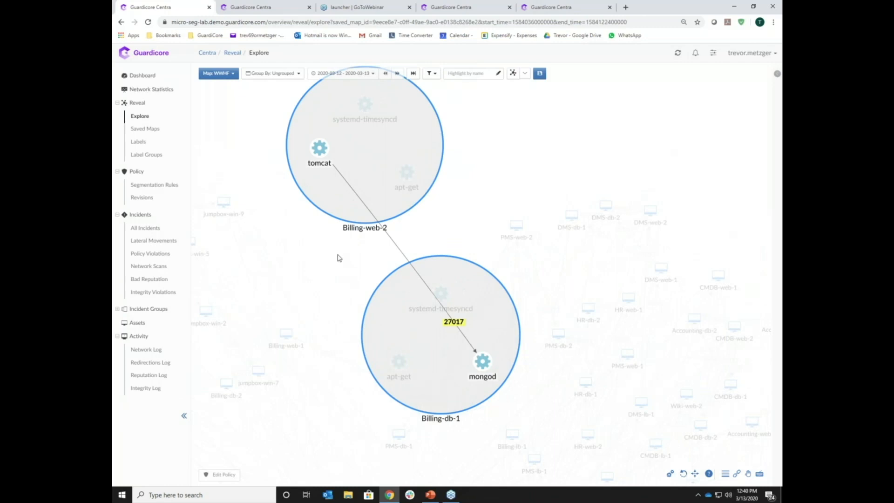
Step: Show the tomcat process details, examine its path, SHA256 hash and full command line, and bring up the Billing-web-2 asset information
{"action": "left_click", "coordinate": [777, 76]}
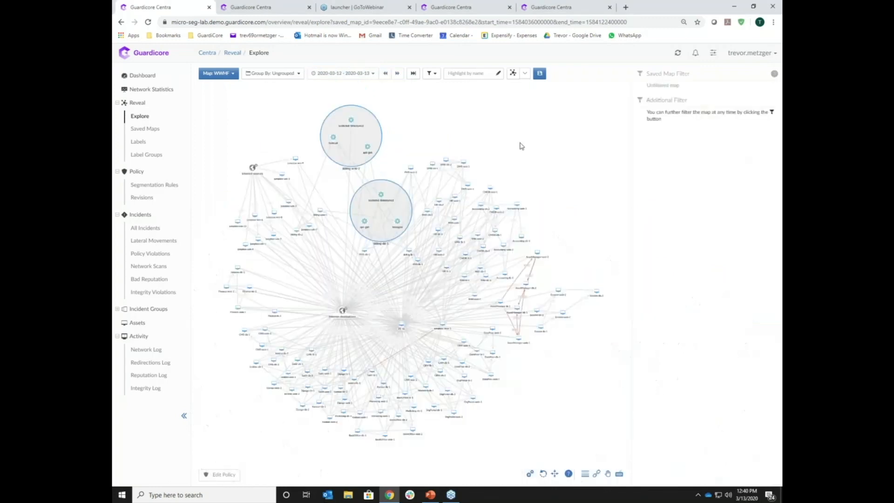
{"action": "left_click", "coordinate": [333, 138]}
{"action": "scroll", "coordinate": [412, 177], "scroll_direction": "up", "scroll_amount": 2}
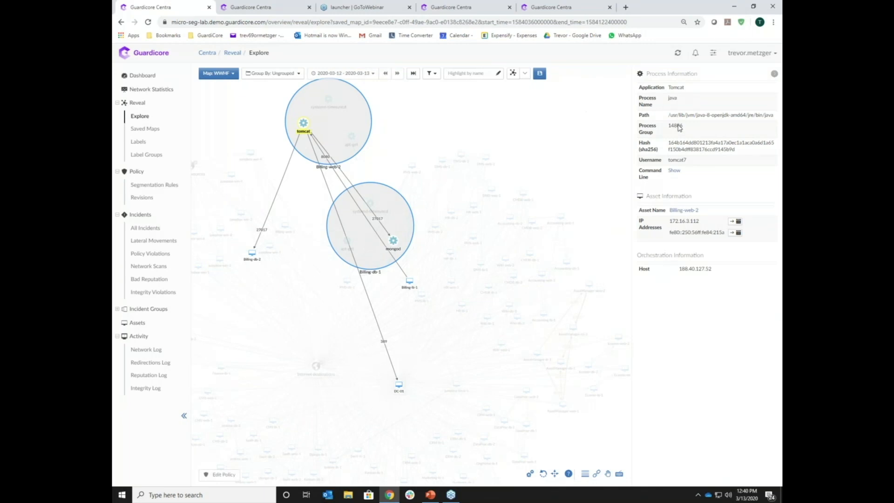
{"action": "left_click_drag", "start_coordinate": [668, 115], "coordinate": [737, 114]}
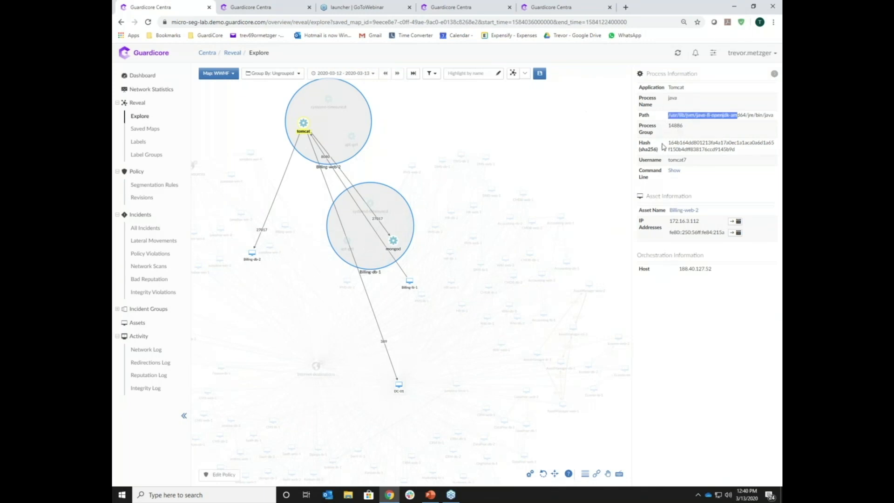
{"action": "left_click_drag", "start_coordinate": [667, 142], "coordinate": [741, 150]}
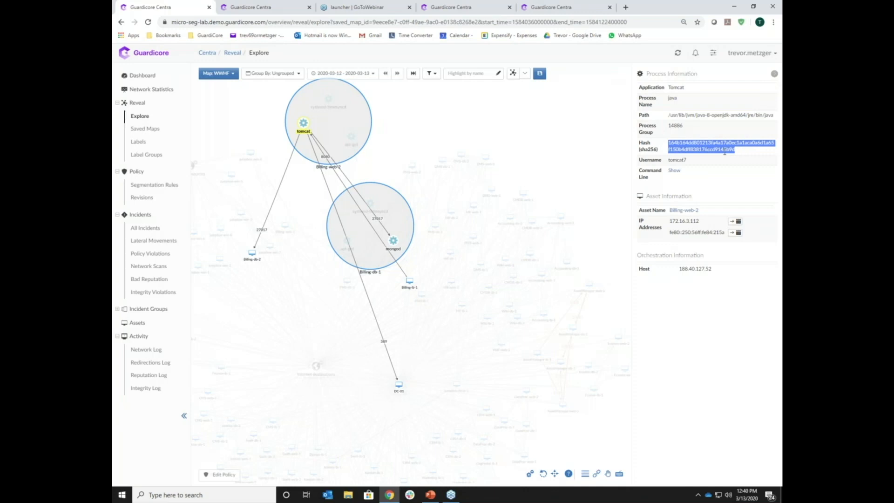
{"action": "left_click", "coordinate": [674, 171]}
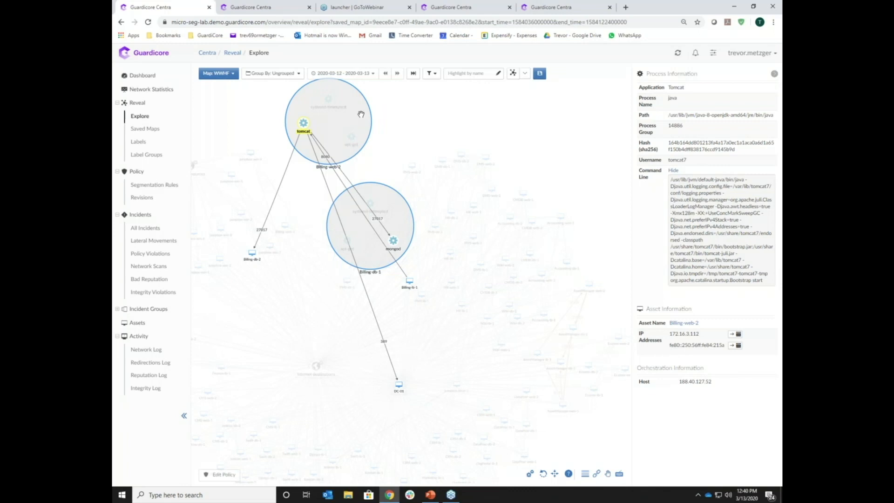
{"action": "left_click", "coordinate": [361, 114]}
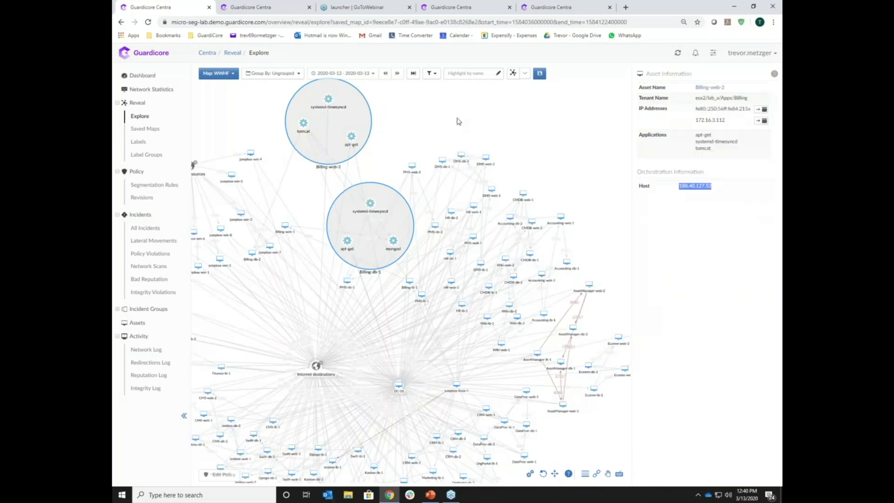
Step: Group the map by Default Grouping (Environment, App, Role)
{"action": "left_click", "coordinate": [273, 74]}
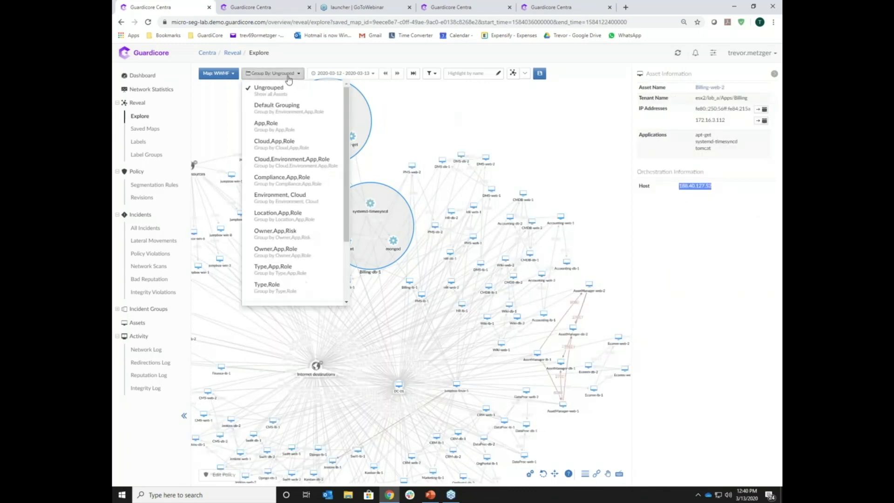
{"action": "left_click", "coordinate": [285, 112]}
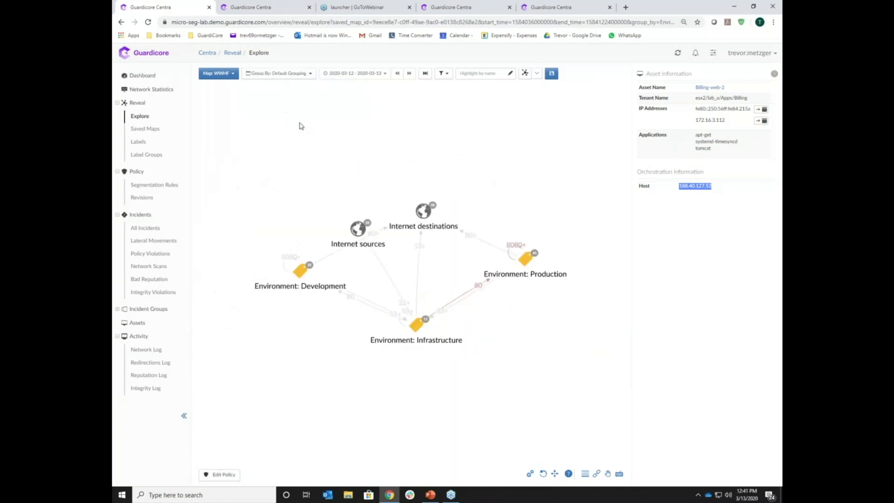
{"action": "left_click_drag", "start_coordinate": [355, 167], "coordinate": [336, 126]}
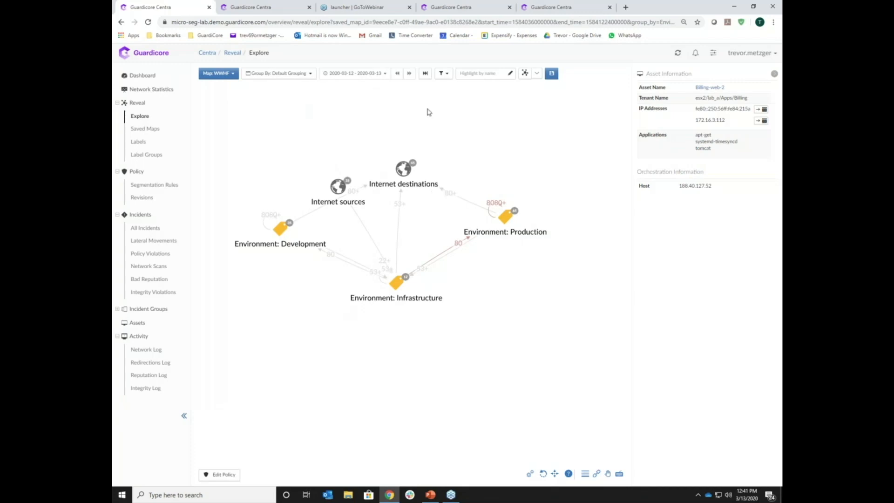
Step: Reposition the Development and Production environment groups and highlight the Development environment's connections
{"action": "left_click_drag", "start_coordinate": [280, 229], "coordinate": [288, 255]}
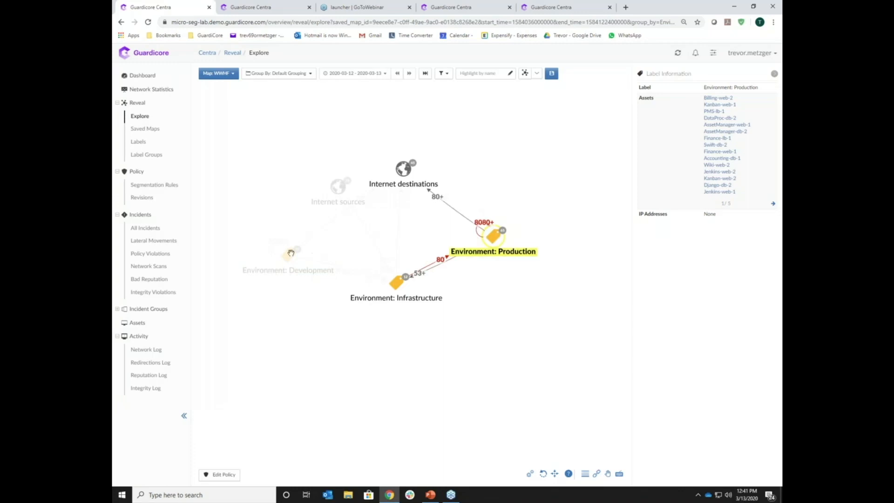
{"action": "left_click", "coordinate": [334, 146]}
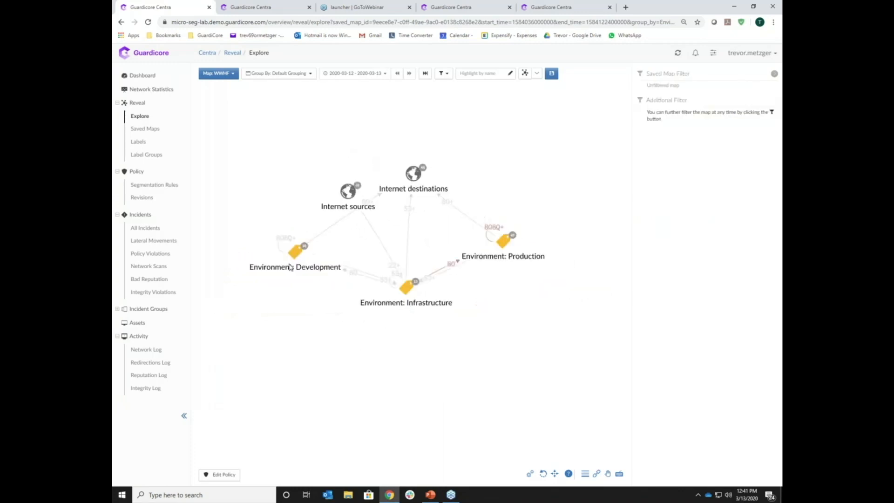
{"action": "left_click", "coordinate": [300, 256]}
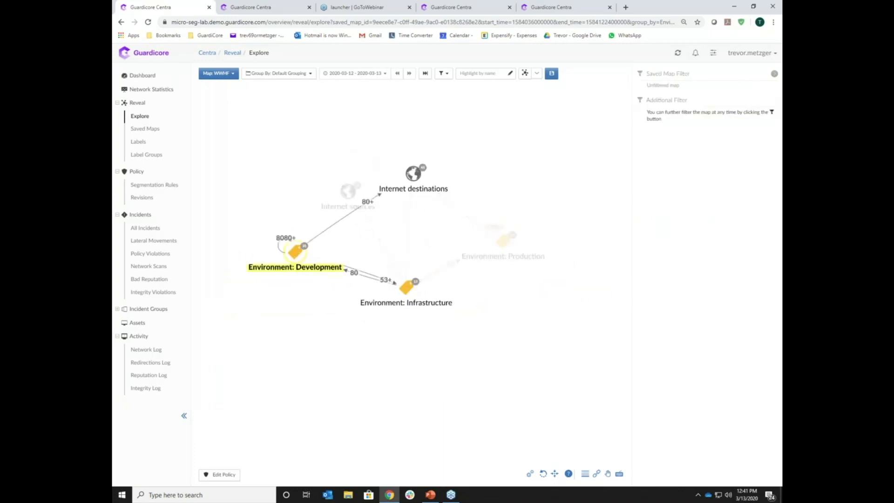
Step: Expand Environment: Production into its applications and highlight the connections of App: Billing
{"action": "left_click", "coordinate": [512, 243]}
{"action": "double_click", "coordinate": [503, 240]}
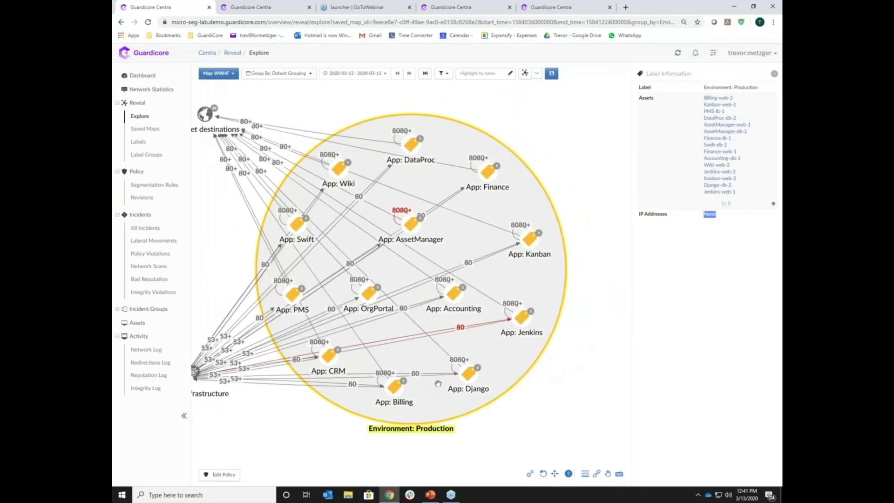
{"action": "left_click", "coordinate": [394, 387]}
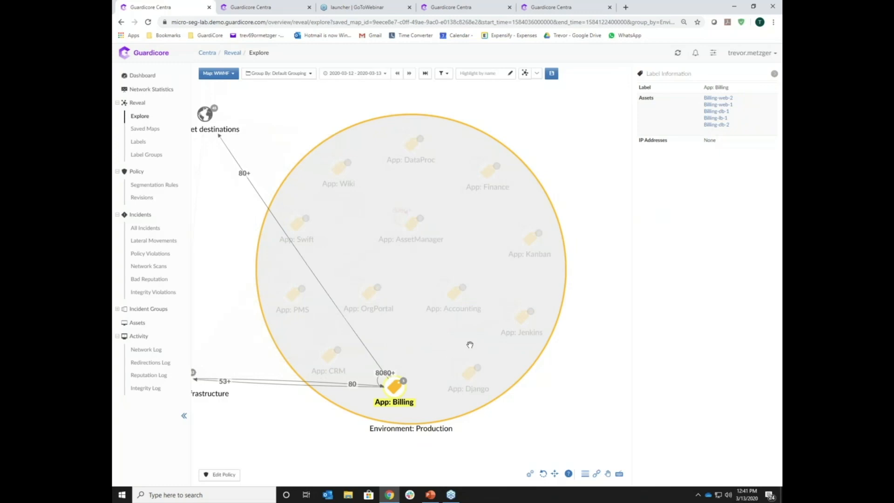
{"action": "left_click_drag", "start_coordinate": [469, 345], "coordinate": [484, 302]}
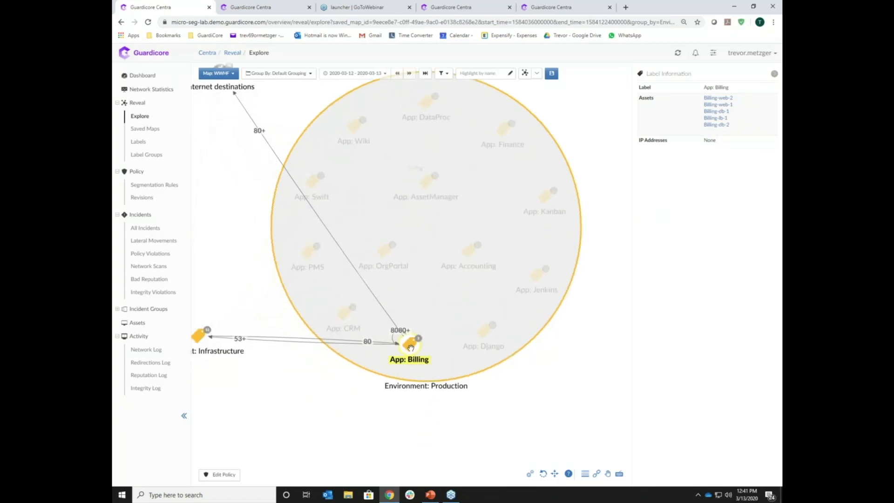
Step: Expand App: Billing into its roles and inspect the port 27017 connection from WebServer to DB
{"action": "double_click", "coordinate": [411, 346]}
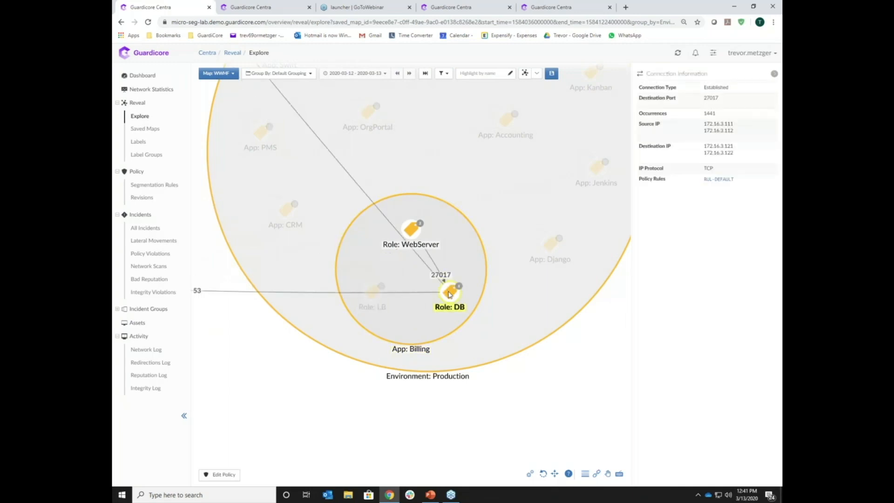
{"action": "double_click", "coordinate": [418, 274]}
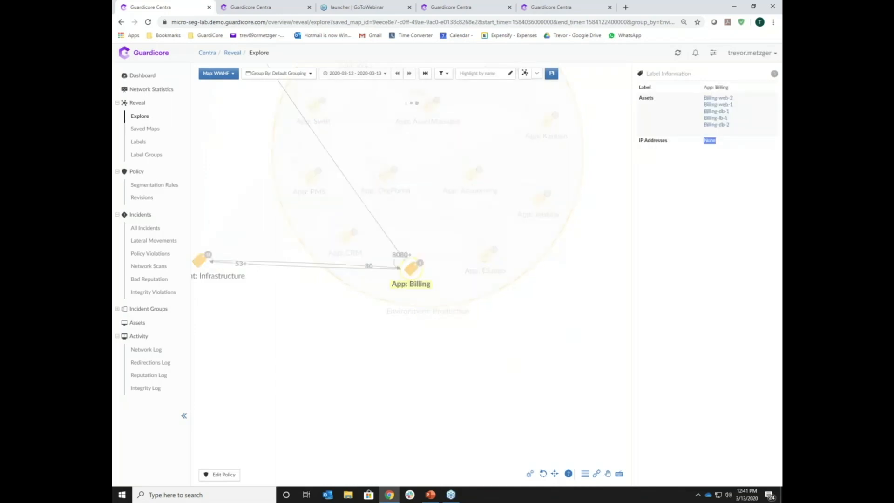
{"action": "double_click", "coordinate": [425, 271]}
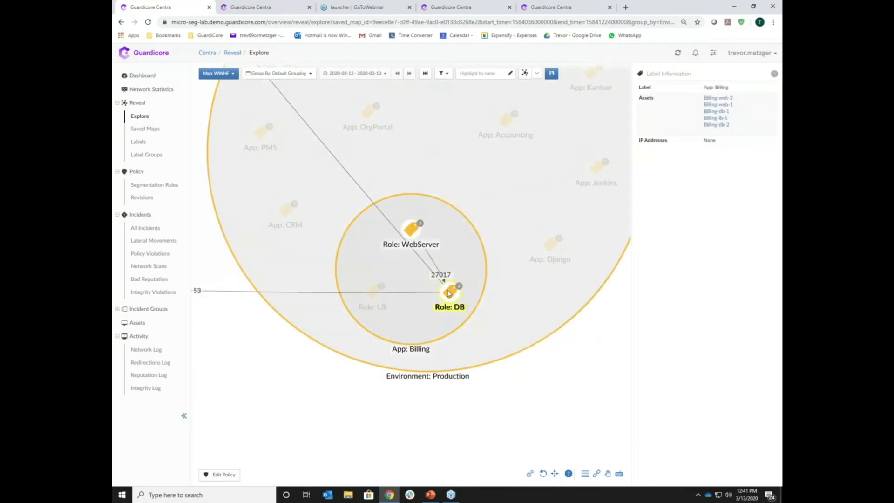
Step: Expand Role: DB and its Billing-db-1 asset down to process level, and highlight the mongod process's connection
{"action": "left_click", "coordinate": [450, 292]}
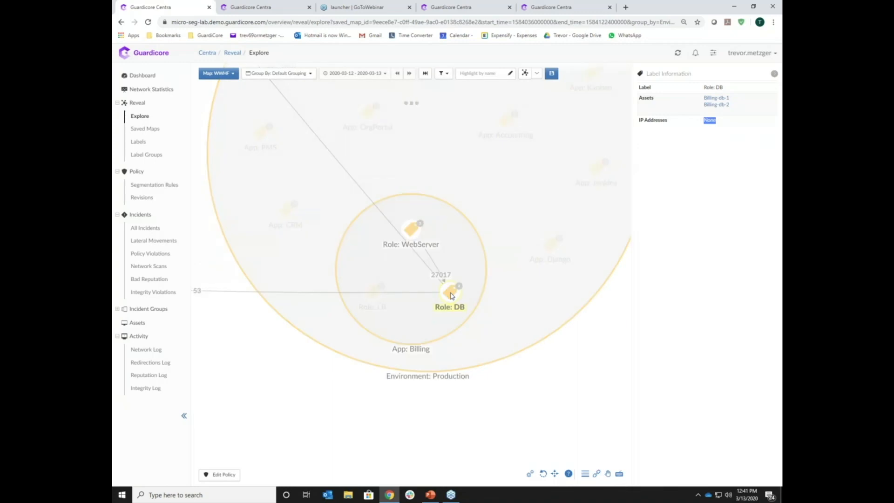
{"action": "double_click", "coordinate": [451, 294]}
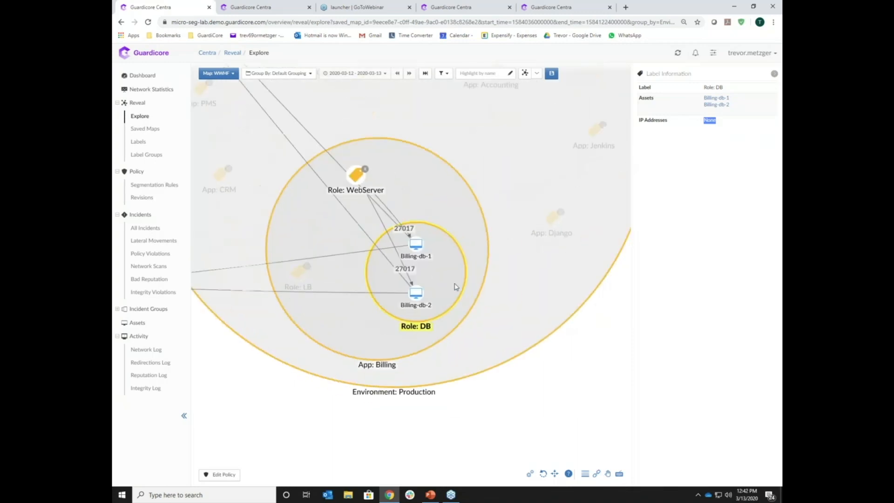
{"action": "left_click", "coordinate": [412, 242]}
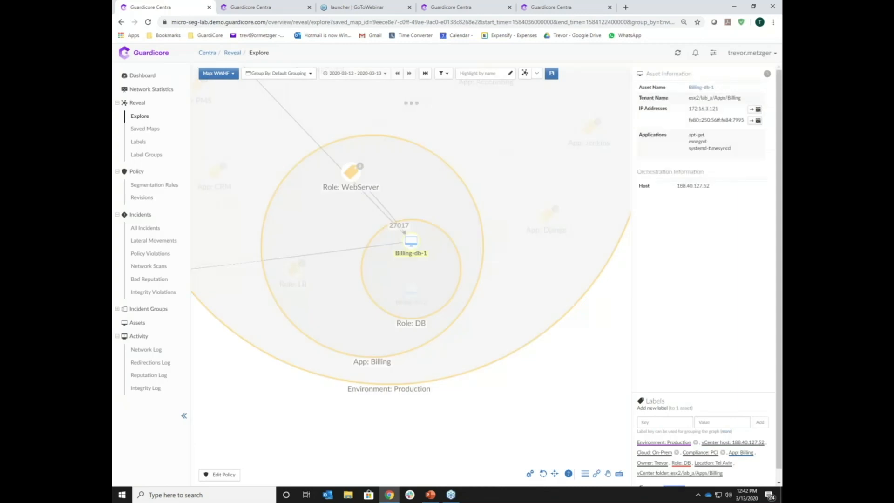
{"action": "double_click", "coordinate": [410, 241]}
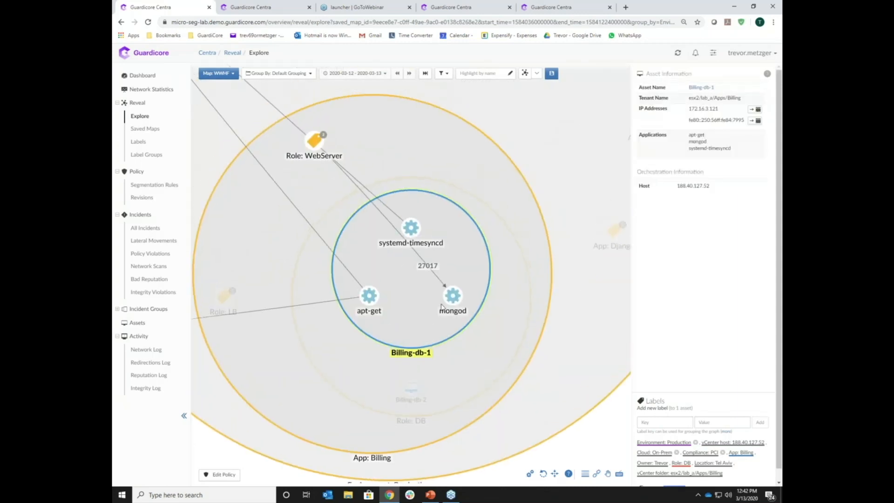
{"action": "left_click", "coordinate": [447, 298]}
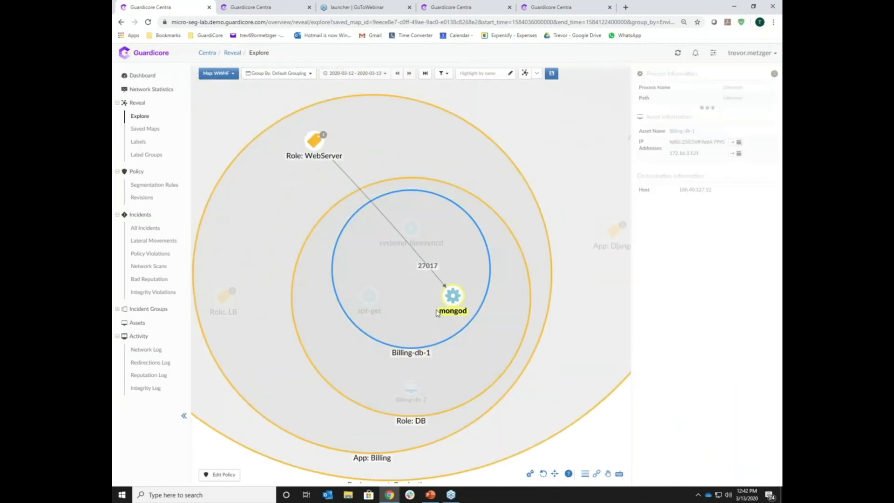
Step: Collapse Role: DB back into a single group inside App: Billing
{"action": "double_click", "coordinate": [415, 299]}
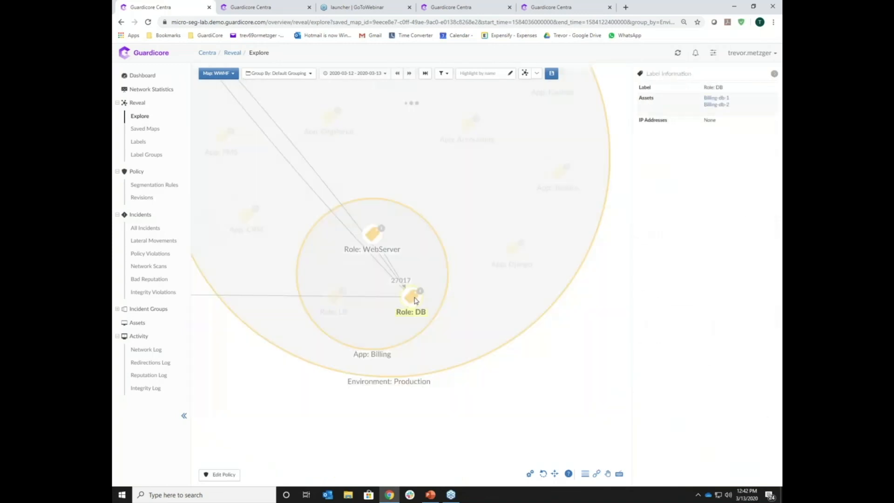
{"action": "left_click", "coordinate": [389, 324]}
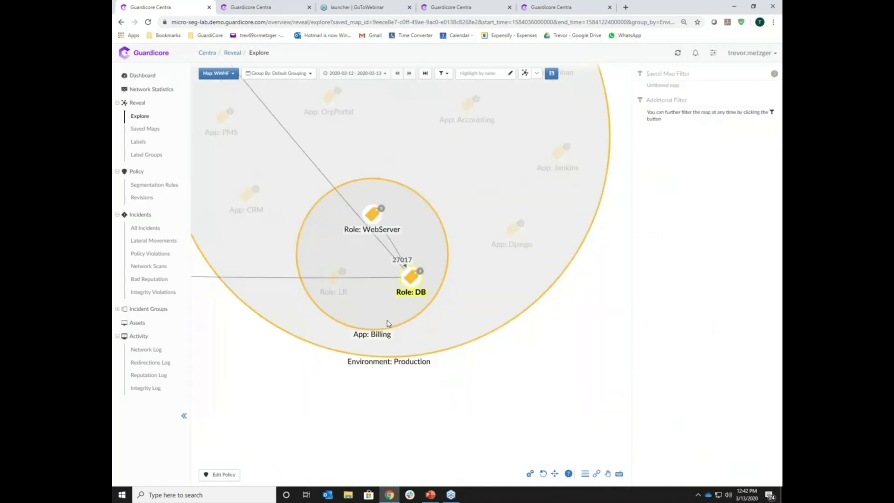
Step: Filter the map by App: Billing and open the policy editor for that application
{"action": "right_click", "coordinate": [373, 298]}
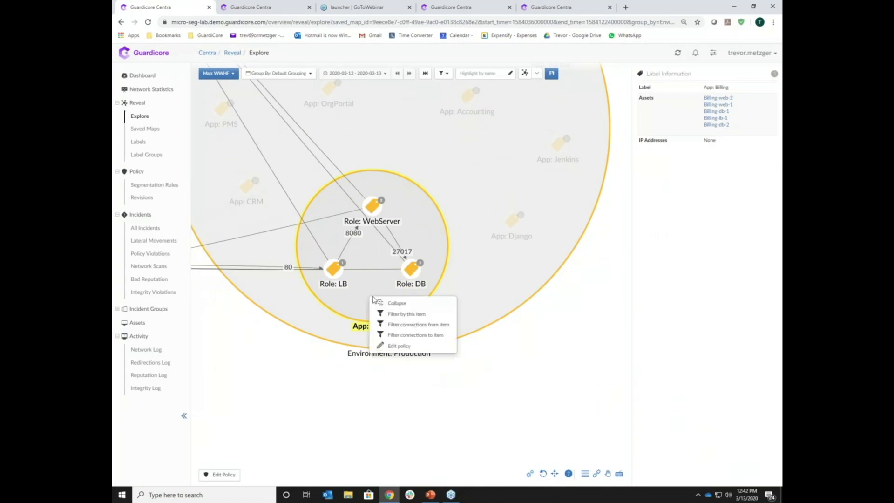
{"action": "left_click", "coordinate": [395, 314]}
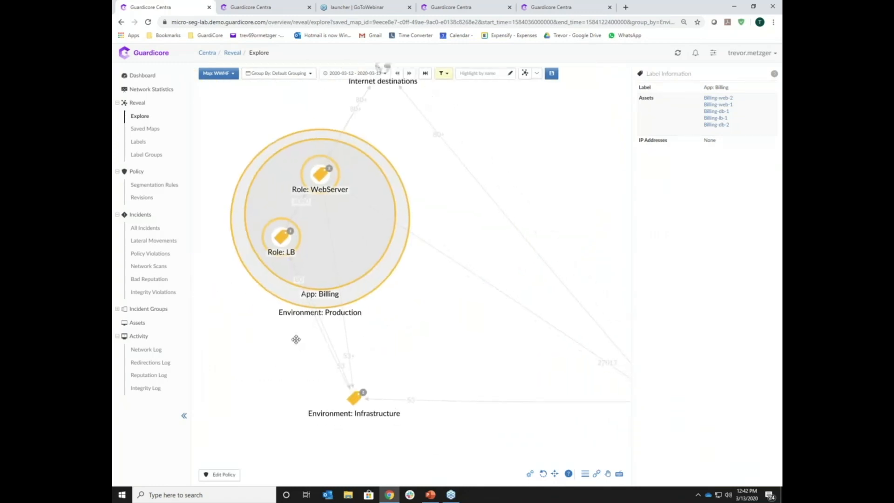
{"action": "right_click", "coordinate": [351, 261]}
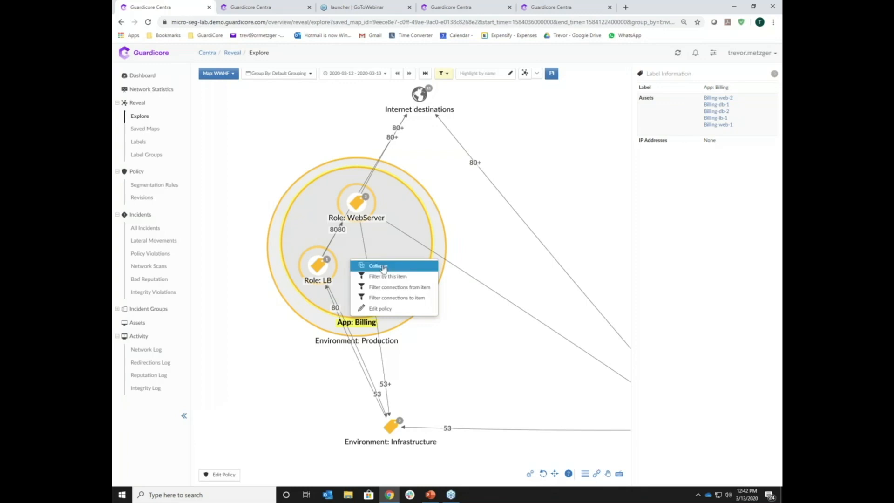
{"action": "left_click", "coordinate": [373, 308]}
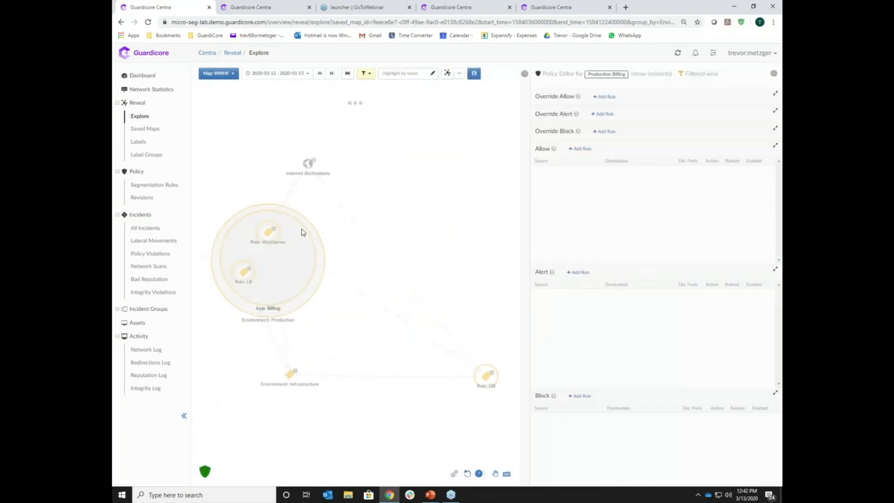
{"action": "scroll", "coordinate": [431, 291], "scroll_direction": "down", "scroll_amount": 5}
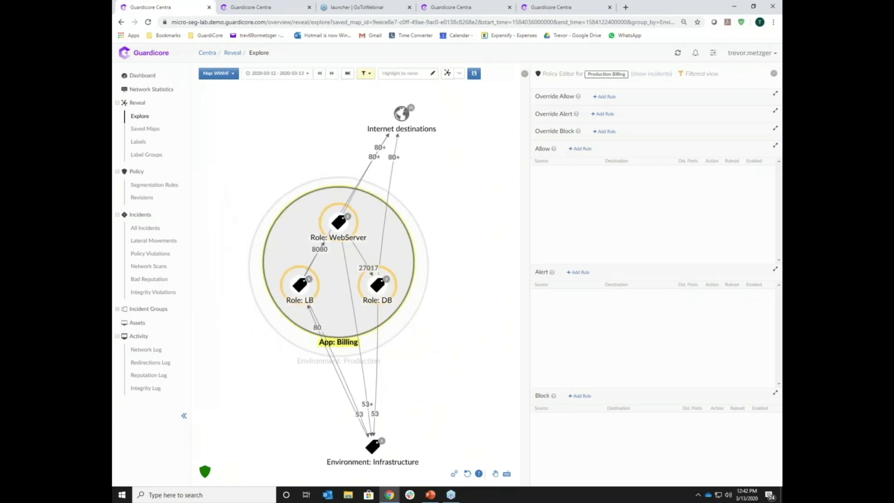
{"action": "left_click_drag", "start_coordinate": [301, 179], "coordinate": [257, 139]}
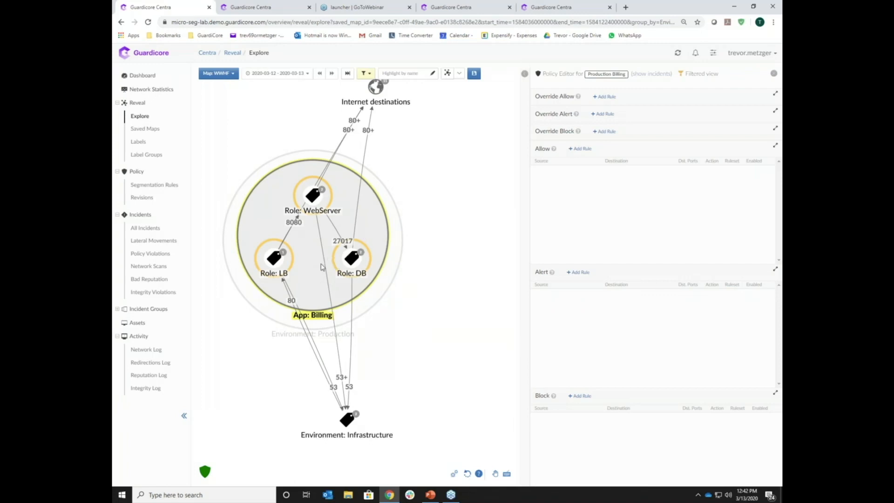
Step: Create an App Segmentation Policy for App: Billing and examine the rules it generates
{"action": "right_click", "coordinate": [304, 267]}
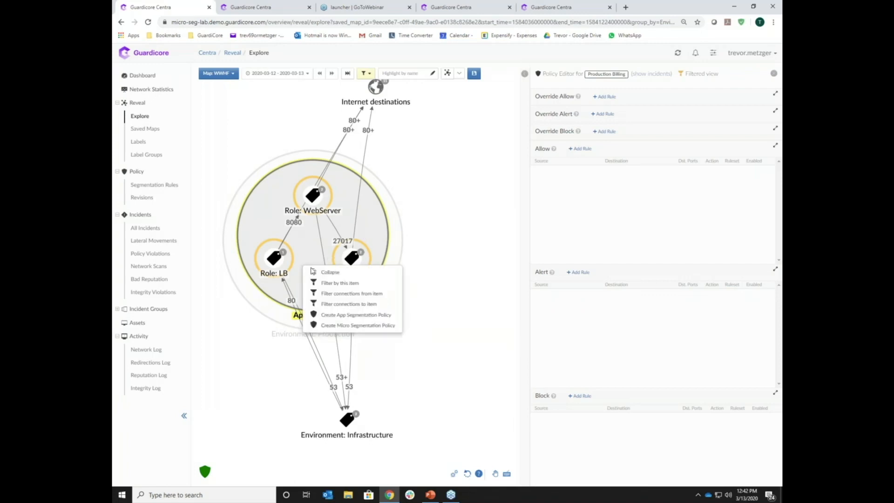
{"action": "left_click", "coordinate": [380, 317]}
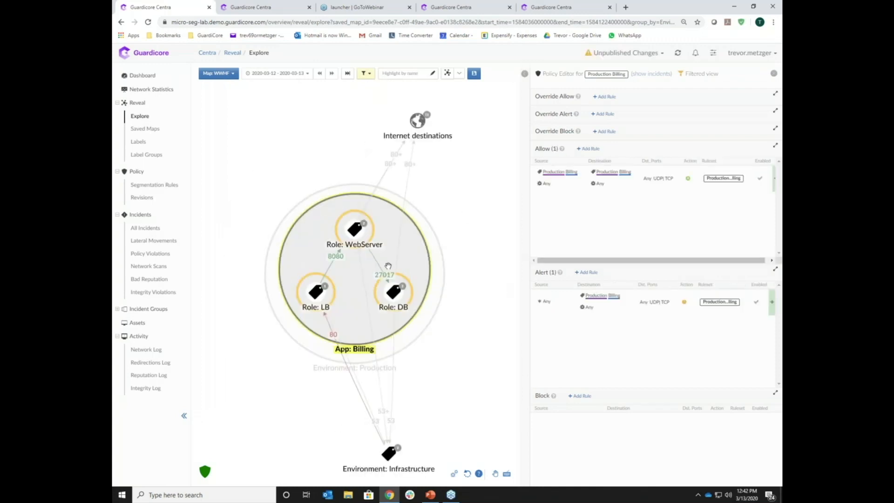
{"action": "left_click_drag", "start_coordinate": [283, 176], "coordinate": [241, 155]}
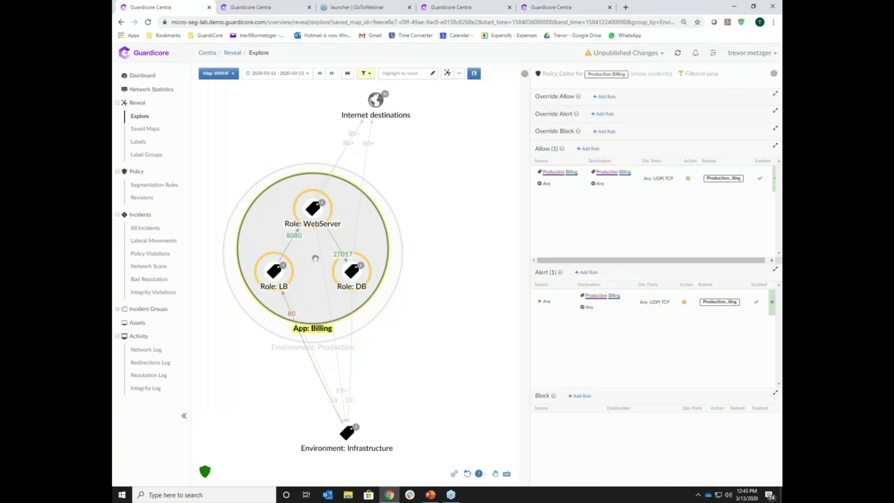
{"action": "mouse_move", "coordinate": [567, 171]}
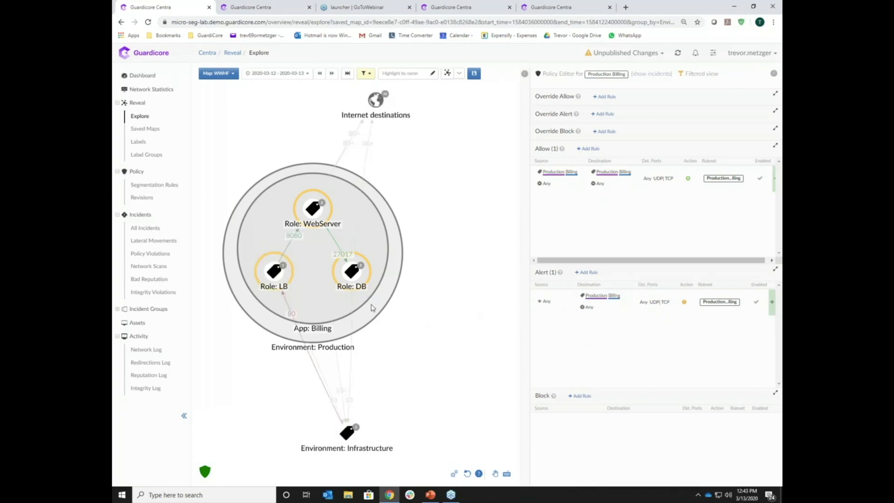
Step: Highlight the port 80 connection into Role: LB and expand Environment: Infrastructure into its applications
{"action": "left_click", "coordinate": [291, 314]}
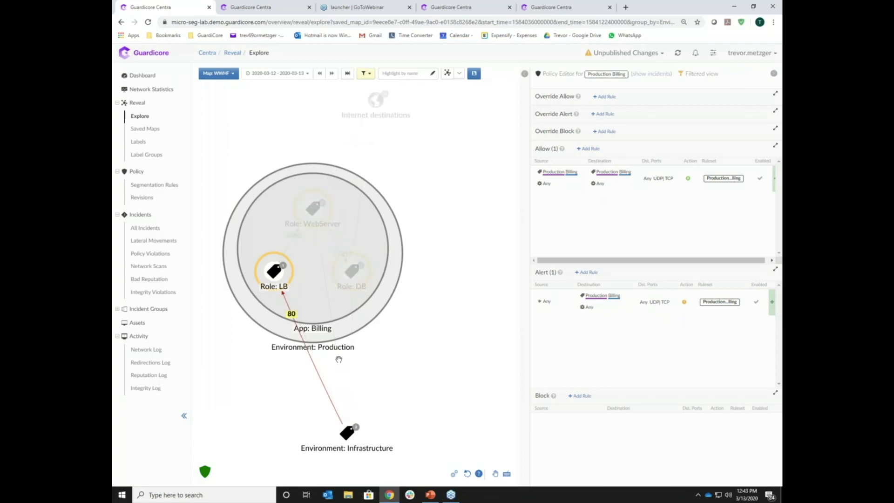
{"action": "left_click", "coordinate": [347, 432]}
{"action": "left_click_drag", "start_coordinate": [347, 432], "coordinate": [417, 371]}
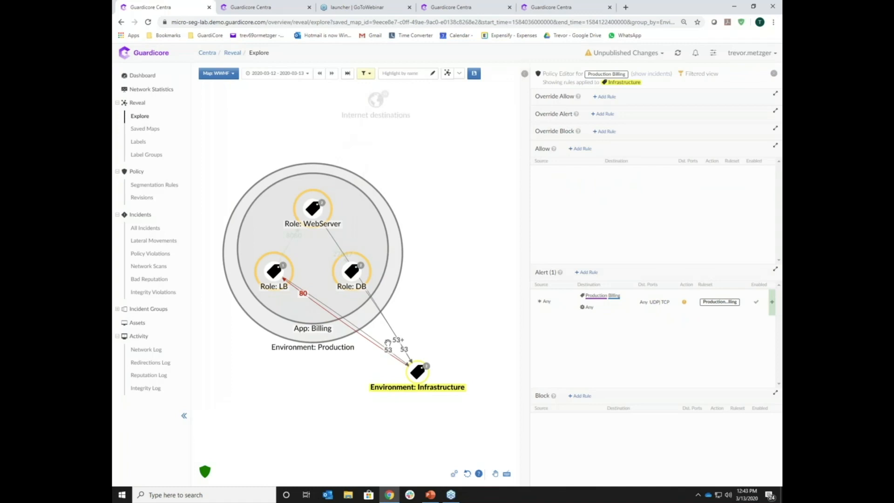
{"action": "double_click", "coordinate": [419, 372]}
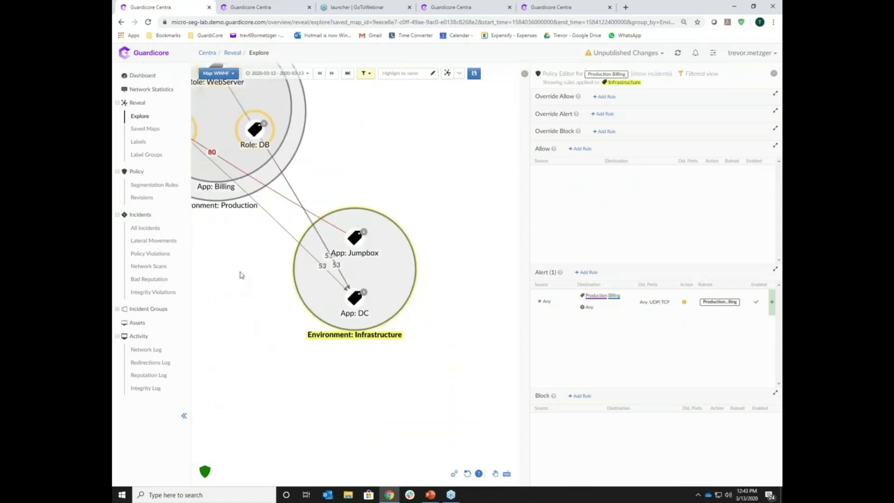
{"action": "left_click_drag", "start_coordinate": [330, 392], "coordinate": [294, 367]}
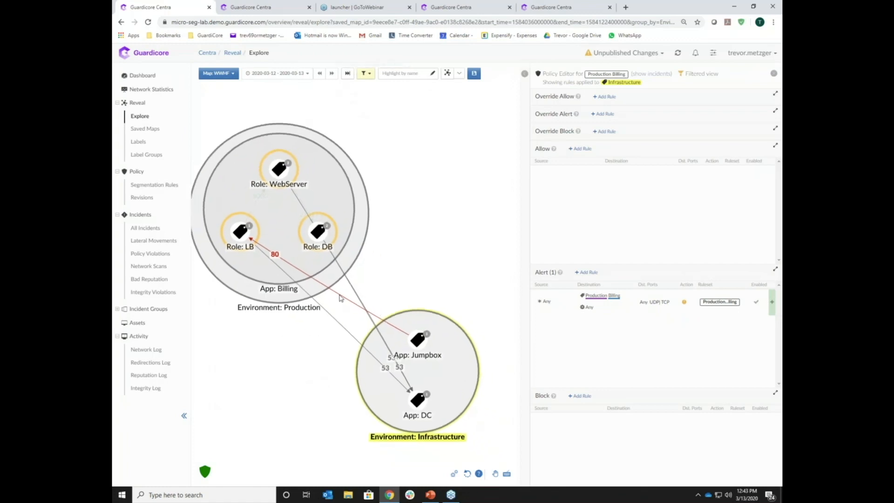
Step: Add an allow rule for the port 80 connection from App: Jumpbox to Role: LB
{"action": "left_click", "coordinate": [340, 294]}
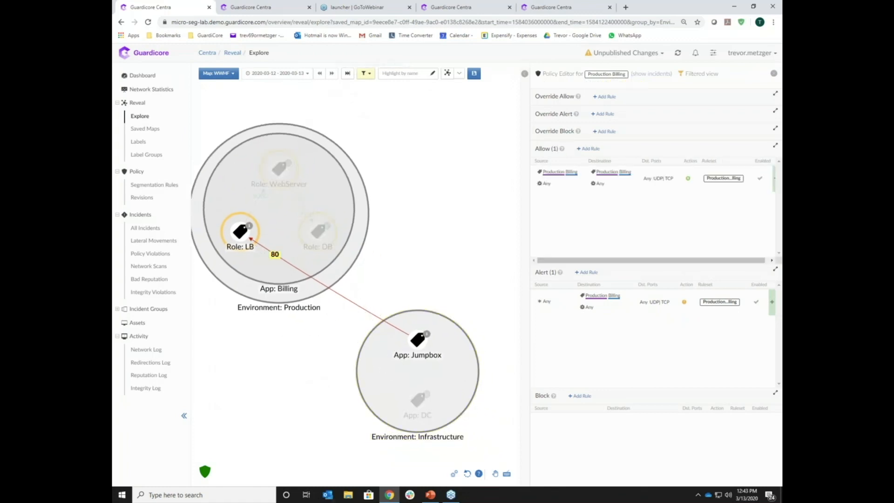
{"action": "right_click", "coordinate": [340, 296]}
{"action": "left_click", "coordinate": [374, 303]}
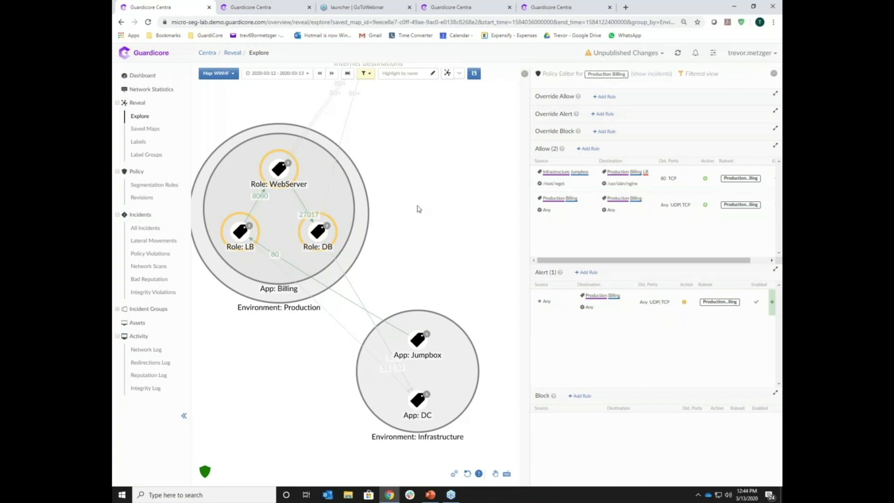
Step: Move the alert rule for Any source to Production Billing into the Block section
{"action": "left_click_drag", "start_coordinate": [423, 197], "coordinate": [430, 217]}
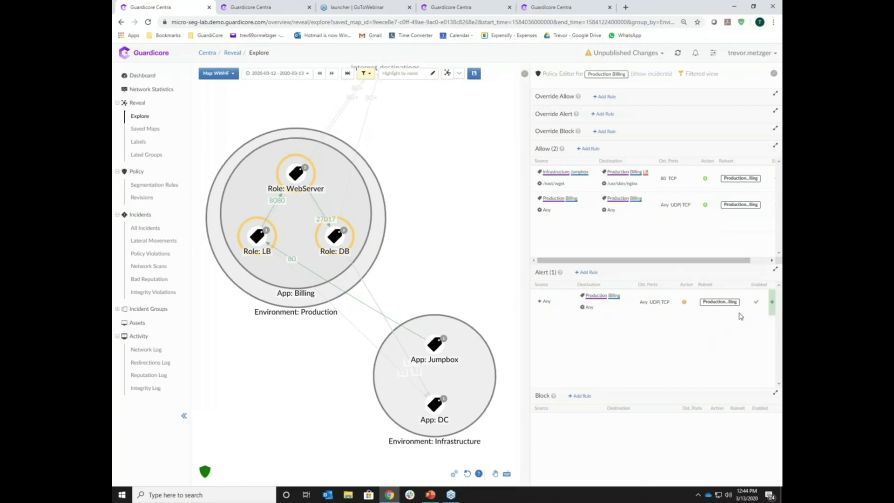
{"action": "mouse_move", "coordinate": [723, 322]}
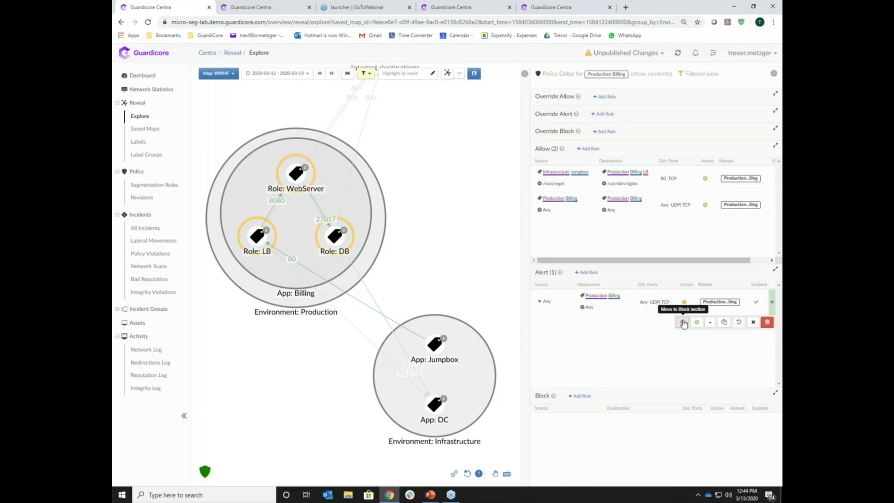
{"action": "left_click", "coordinate": [683, 322]}
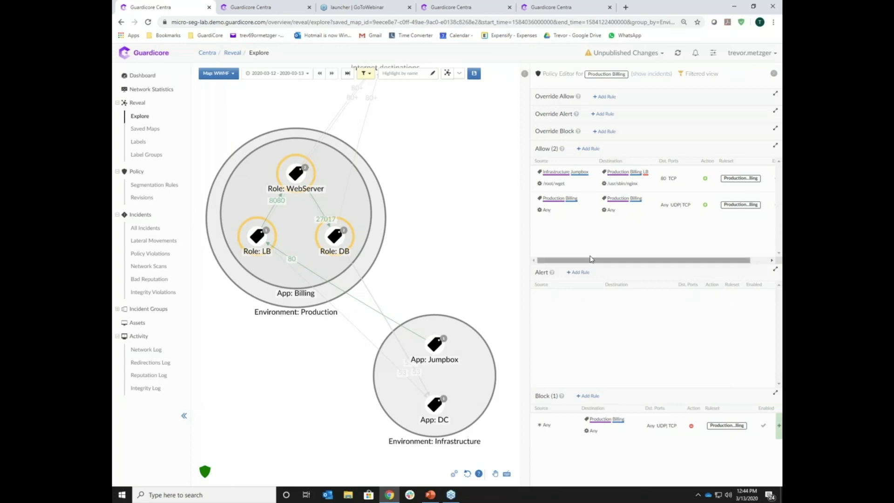
Step: Create a Micro Segmentation Policy for App: Billing and check the source label of its alert rule
{"action": "right_click", "coordinate": [298, 232]}
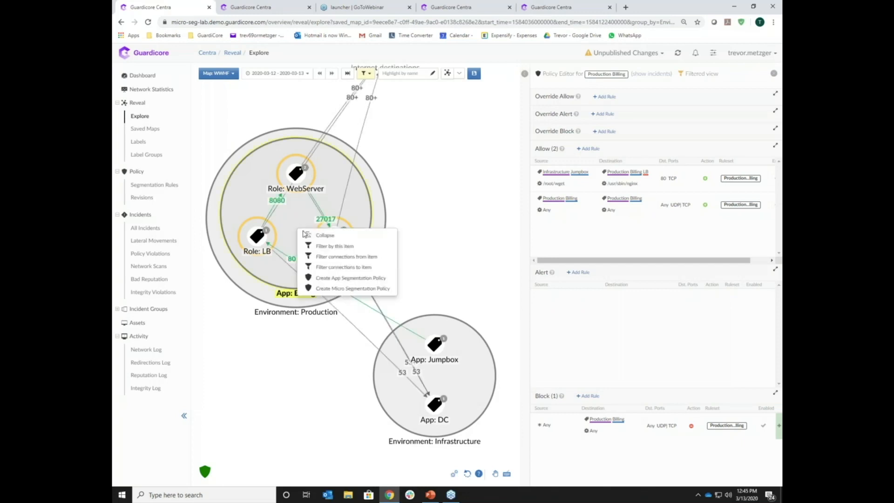
{"action": "left_click", "coordinate": [359, 291]}
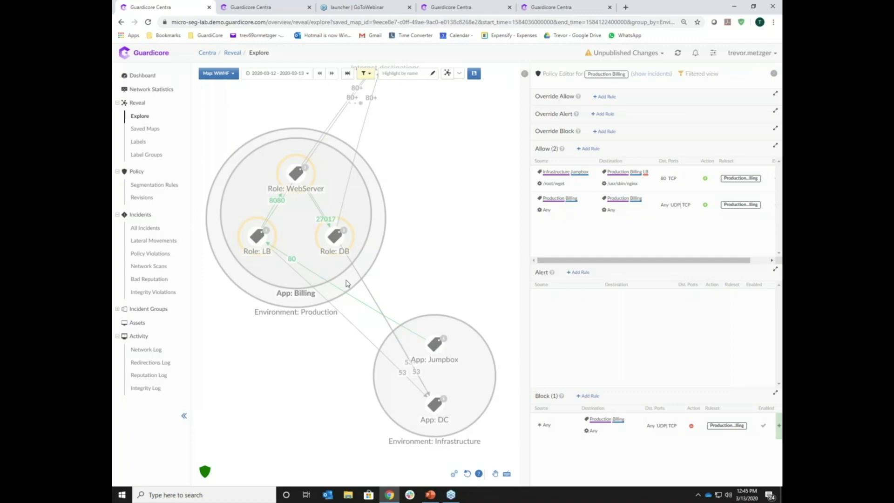
{"action": "mouse_move", "coordinate": [564, 300]}
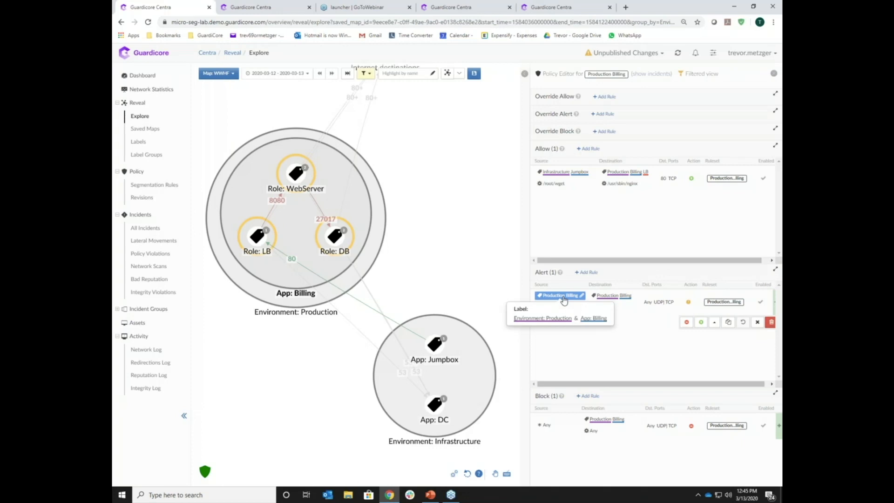
Step: Add allow rules for the port 8080 connection from LB to WebServer and the port 27017 connection from WebServer to DB
{"action": "left_click", "coordinate": [277, 200]}
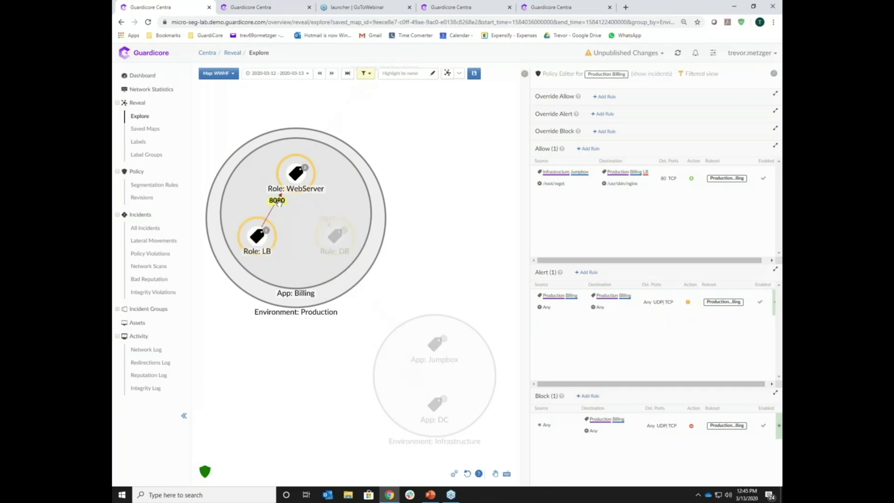
{"action": "left_click", "coordinate": [277, 201]}
{"action": "left_click", "coordinate": [305, 209]}
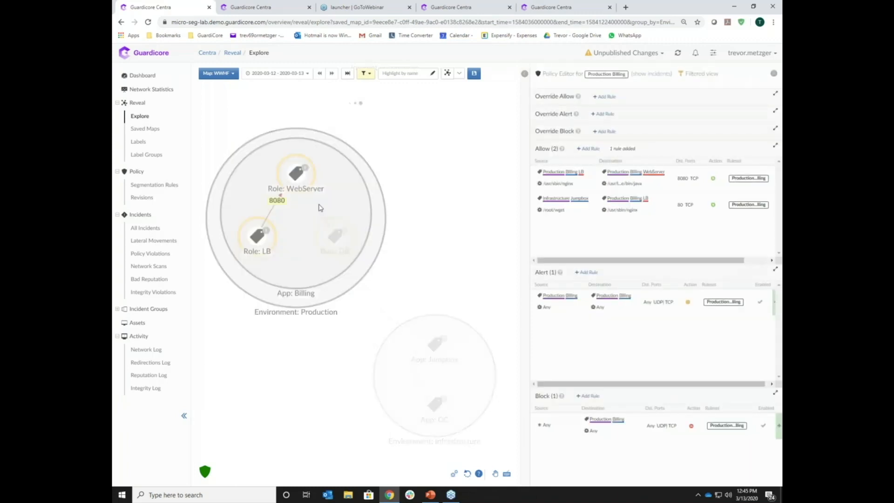
{"action": "left_click", "coordinate": [399, 272]}
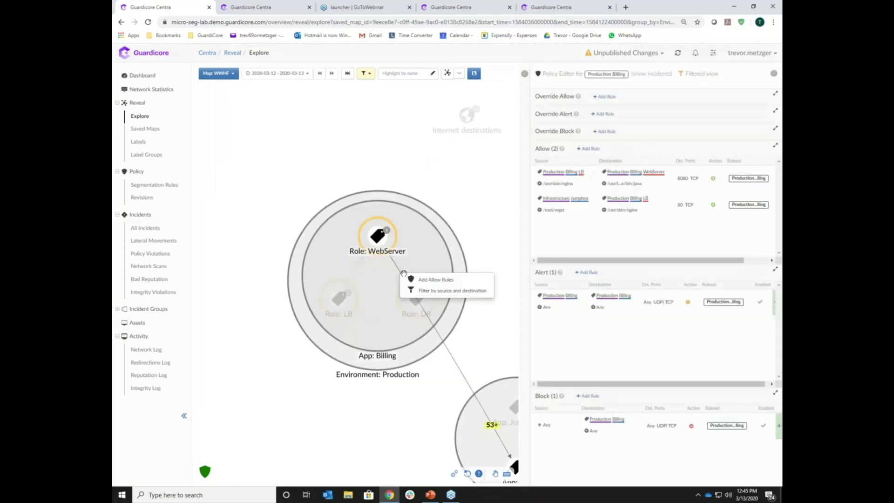
{"action": "left_click", "coordinate": [396, 263]}
{"action": "left_click", "coordinate": [399, 270]}
{"action": "left_click", "coordinate": [412, 277]}
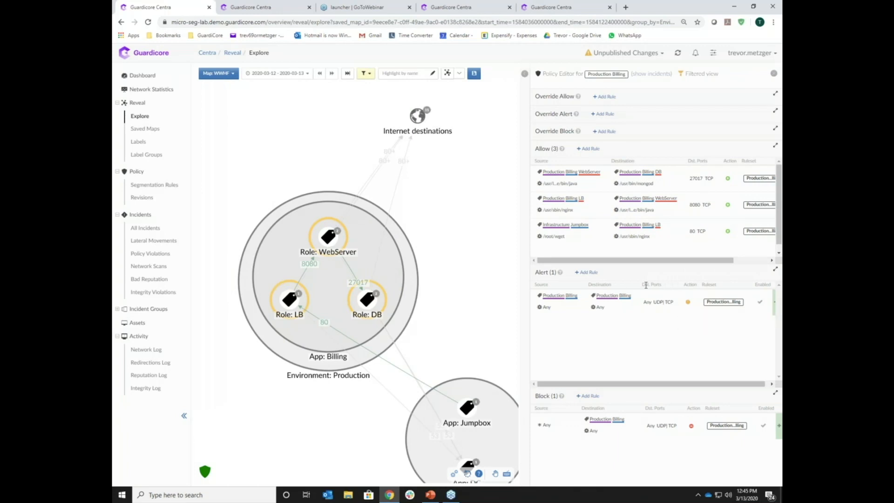
Step: Move the alert rule for traffic from Production Billing to Production Billing into the Block section
{"action": "mouse_move", "coordinate": [642, 302]}
{"action": "mouse_move", "coordinate": [686, 299]}
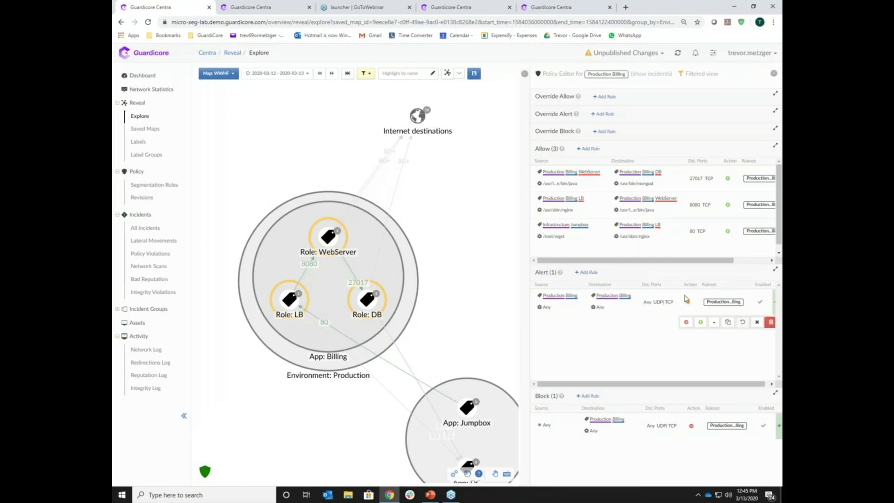
{"action": "left_click", "coordinate": [687, 323]}
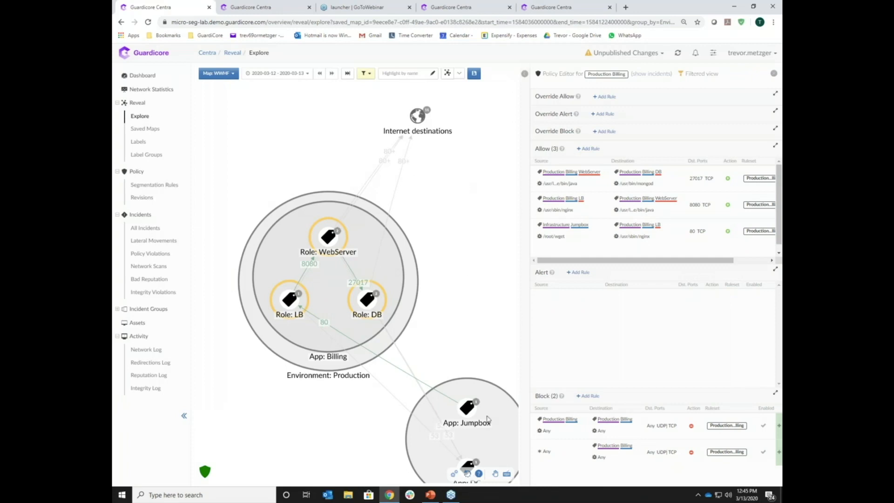
Step: Leave policy editing and set the map's grouping to Ungrouped to show all assets
{"action": "left_click", "coordinate": [205, 471]}
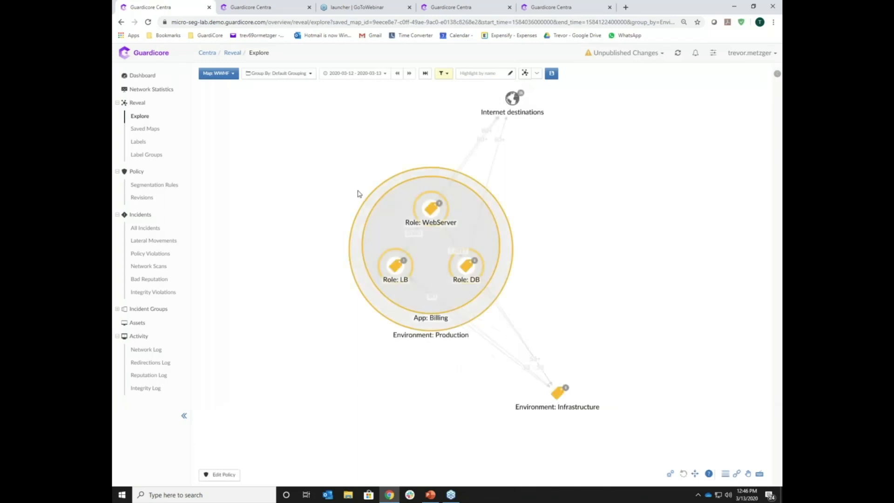
{"action": "left_click_drag", "start_coordinate": [385, 136], "coordinate": [319, 160]}
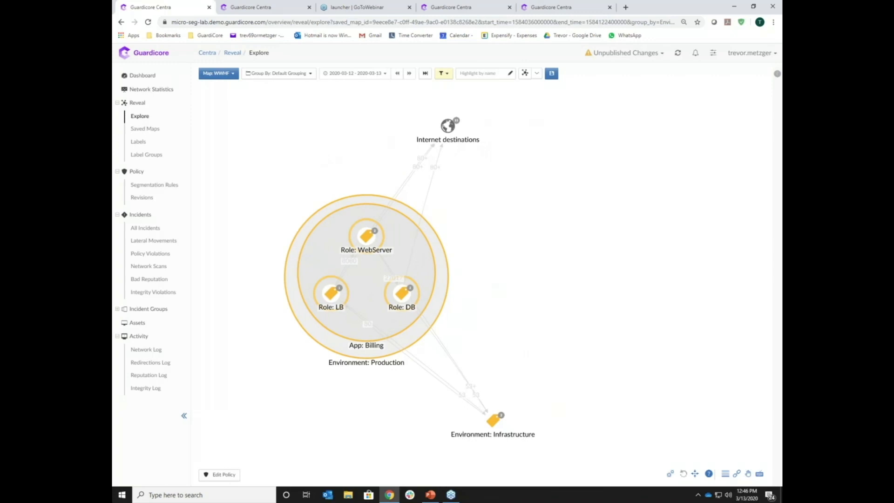
{"action": "left_click", "coordinate": [295, 74]}
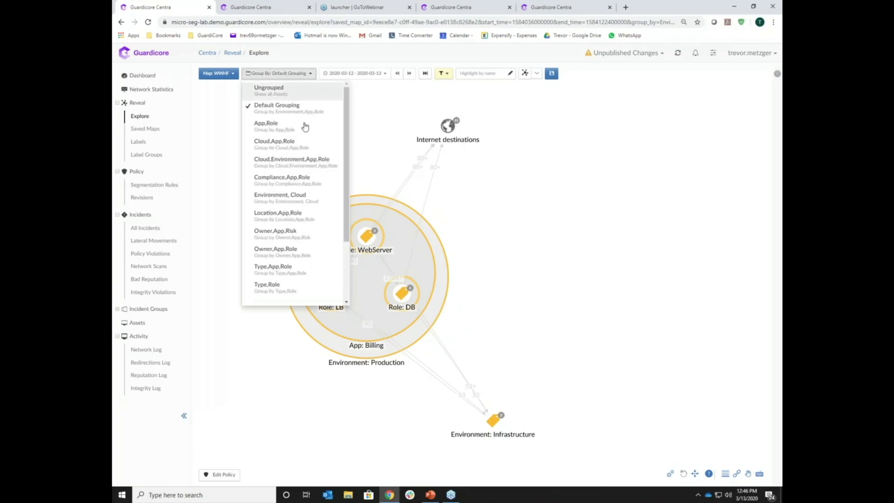
{"action": "left_click", "coordinate": [270, 89]}
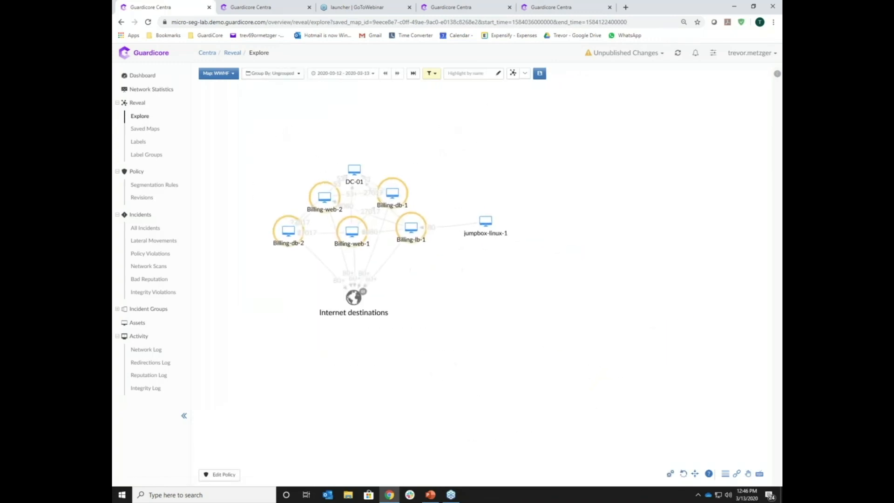
Step: Show the asset information for Billing-web-2 and expand the asset into its processes
{"action": "left_click", "coordinate": [324, 197]}
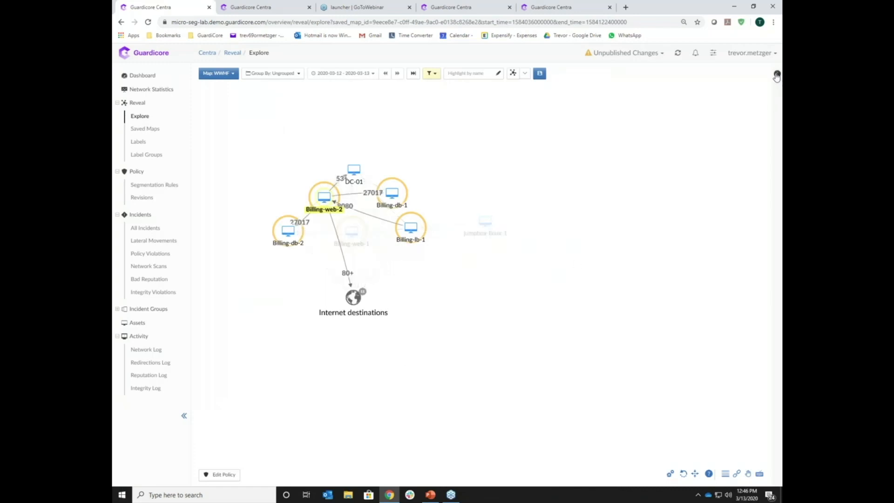
{"action": "left_click", "coordinate": [776, 75]}
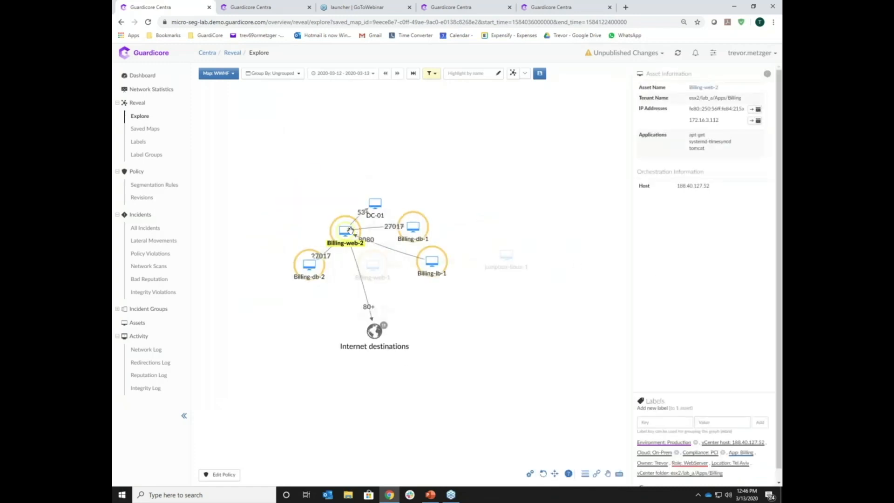
{"action": "double_click", "coordinate": [350, 230]}
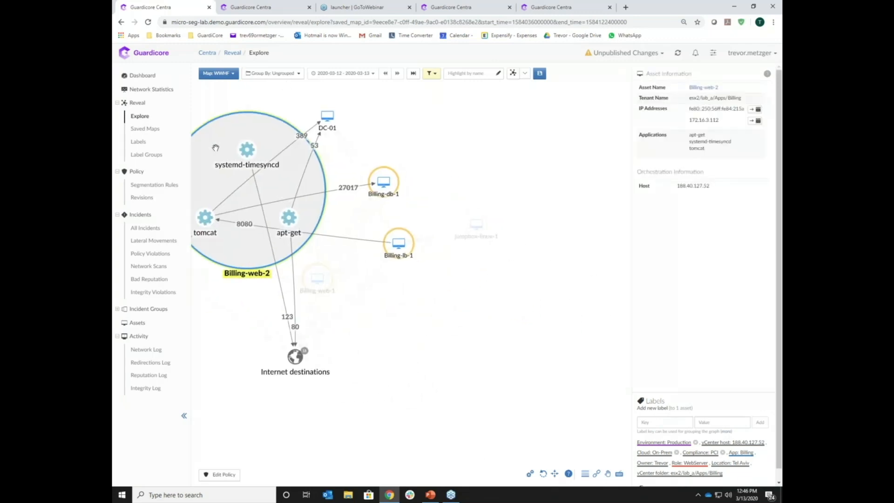
Step: Collapse Billing-web-2 back into a single asset and open its new label's key for entry
{"action": "double_click", "coordinate": [261, 132]}
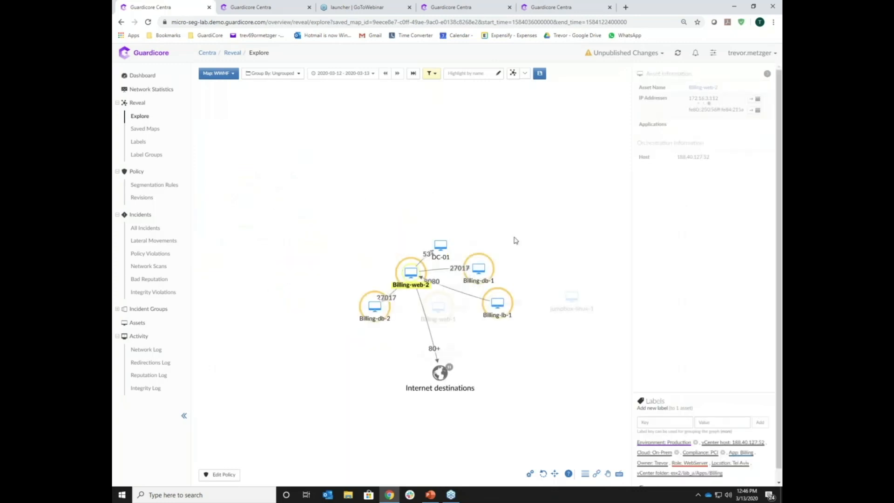
{"action": "left_click", "coordinate": [666, 423]}
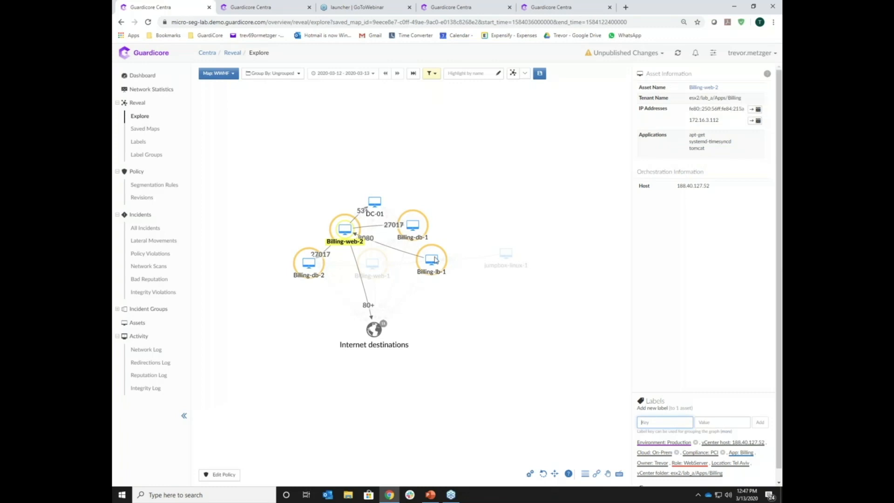
Step: Add a label with key Conifernce and value WWHF to the Reveal label list
{"action": "left_click", "coordinate": [139, 143]}
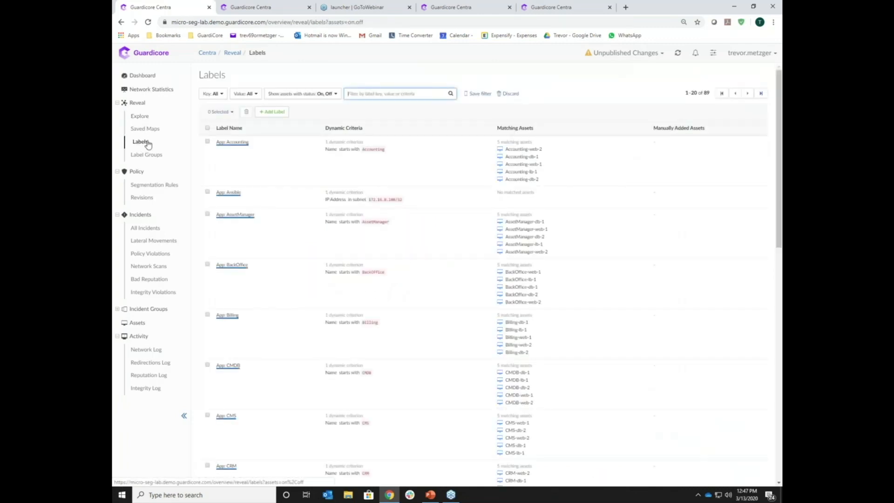
{"action": "left_click", "coordinate": [276, 115]}
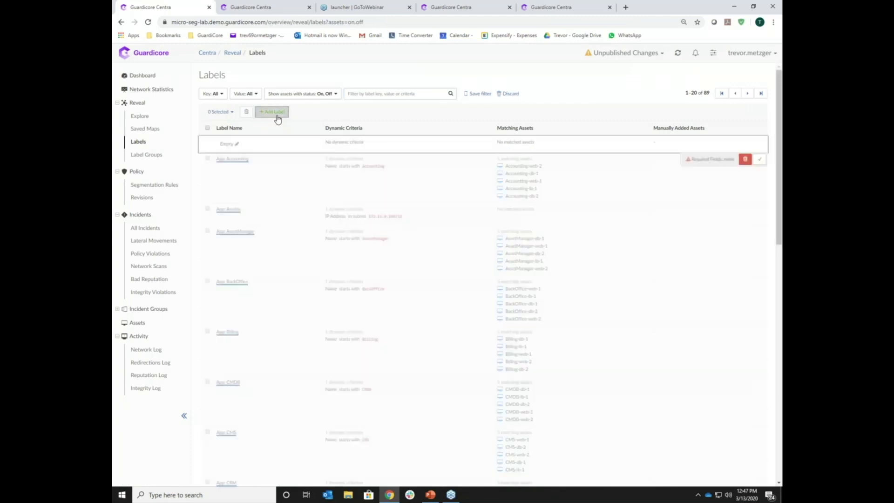
{"action": "left_click", "coordinate": [236, 146]}
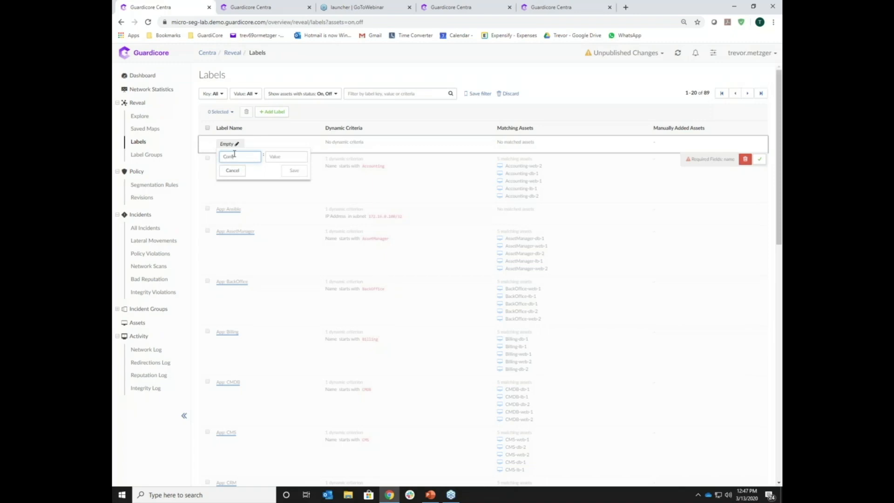
{"action": "key", "text": "Tab"}
{"action": "type", "text": "W"}
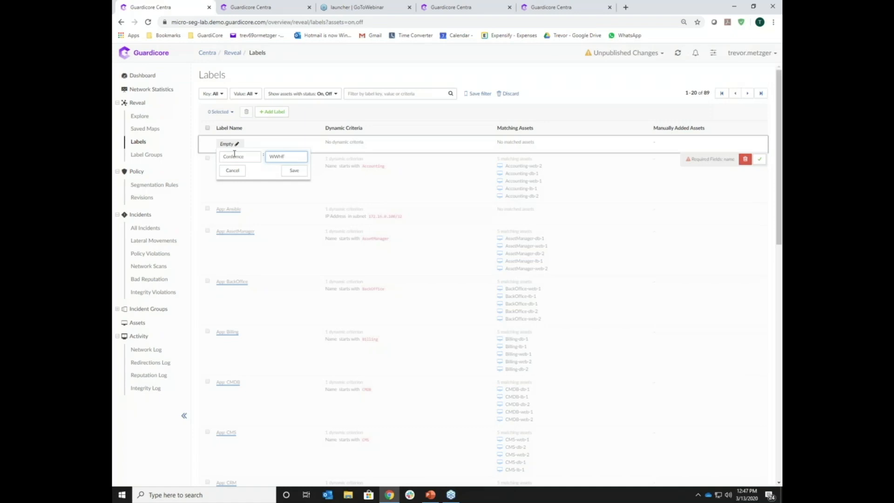
{"action": "left_click", "coordinate": [286, 170]}
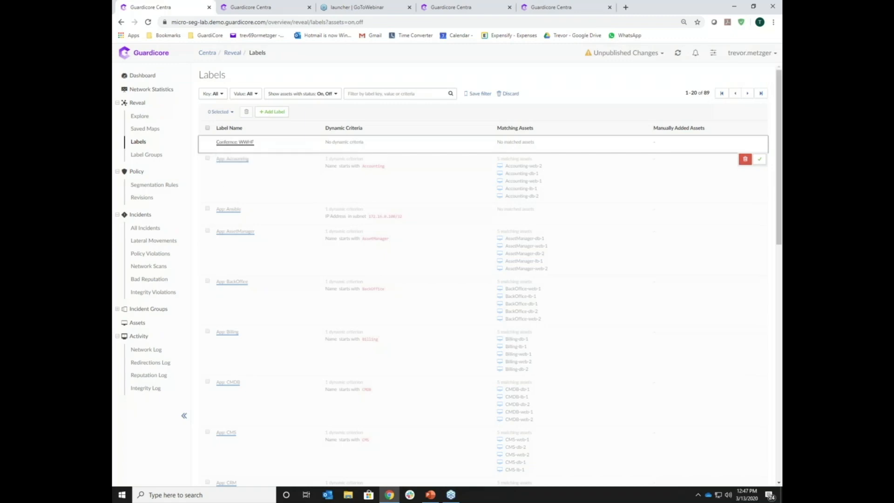
Step: Set the new label's dynamic criterion to IP Address, In Subnet, and discard the label
{"action": "left_click", "coordinate": [368, 143]}
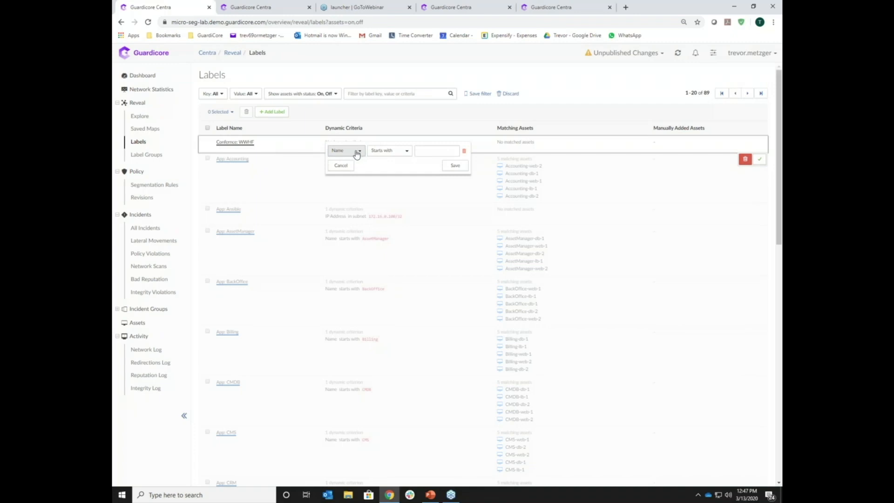
{"action": "left_click", "coordinate": [356, 151]}
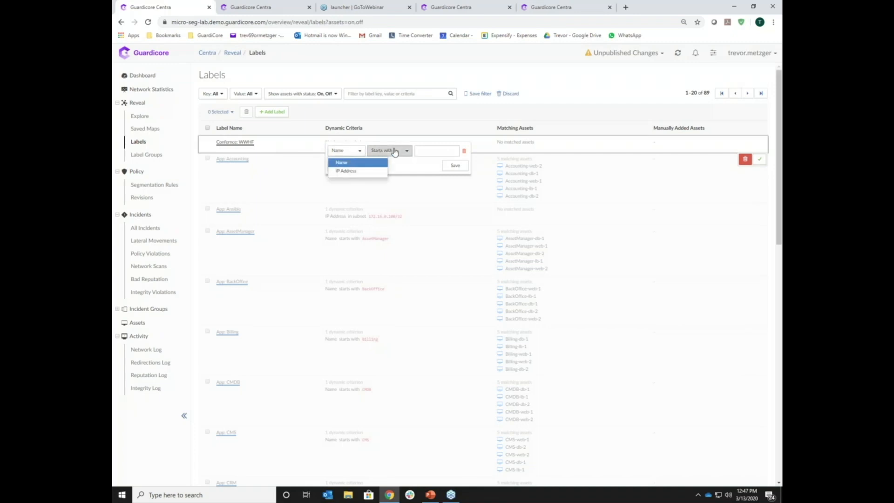
{"action": "left_click", "coordinate": [400, 151]}
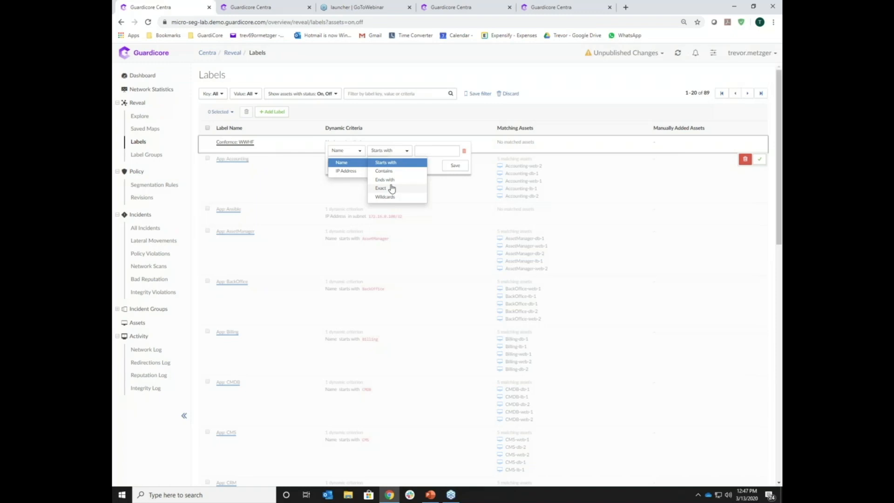
{"action": "left_click", "coordinate": [349, 172]}
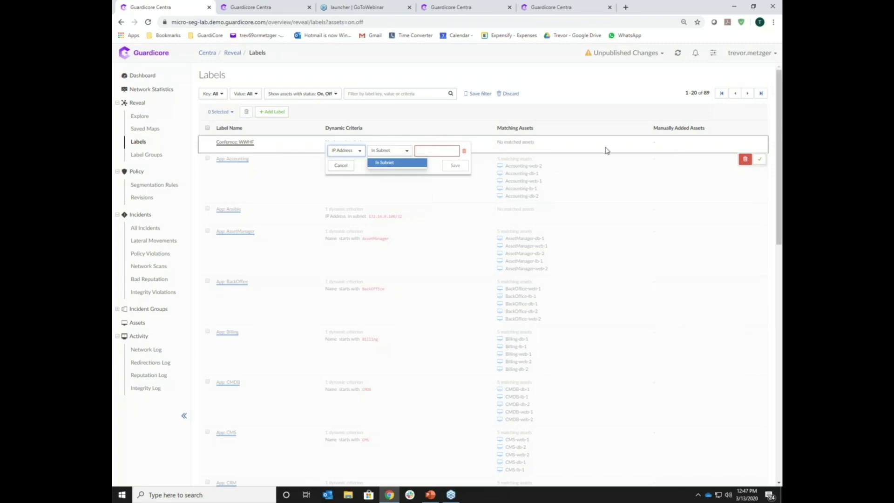
{"action": "left_click", "coordinate": [745, 160]}
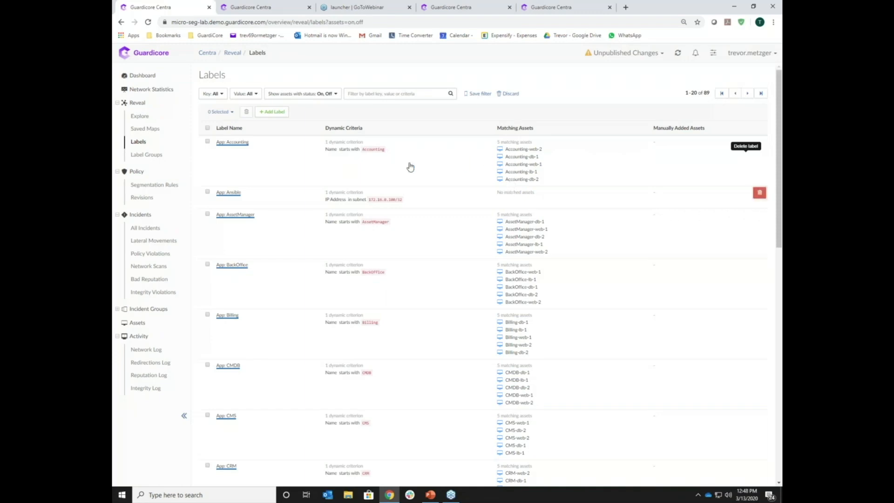
Step: Clear the Reveal map's label filter and set its grouping to Ungrouped
{"action": "left_click", "coordinate": [146, 122]}
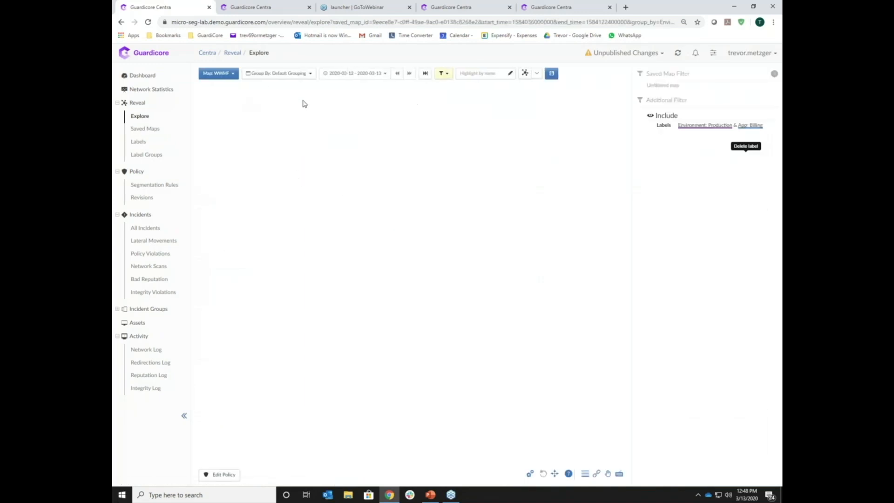
{"action": "left_click", "coordinate": [442, 75]}
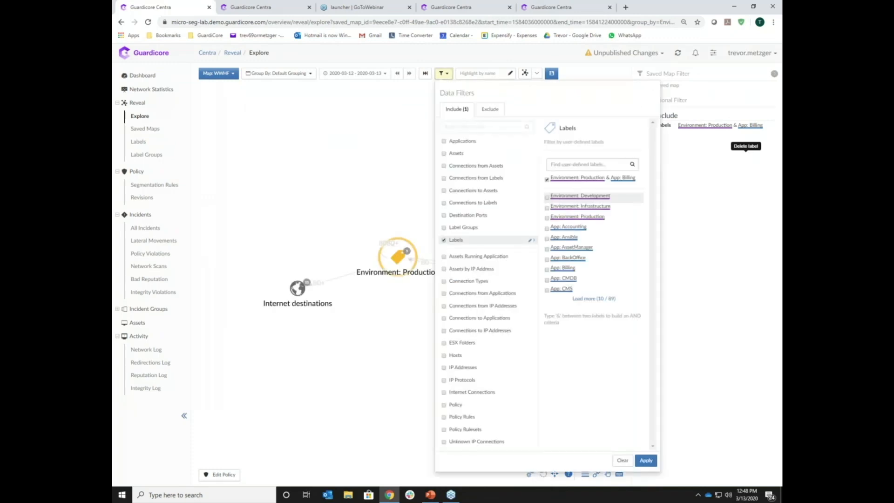
{"action": "left_click", "coordinate": [621, 460]}
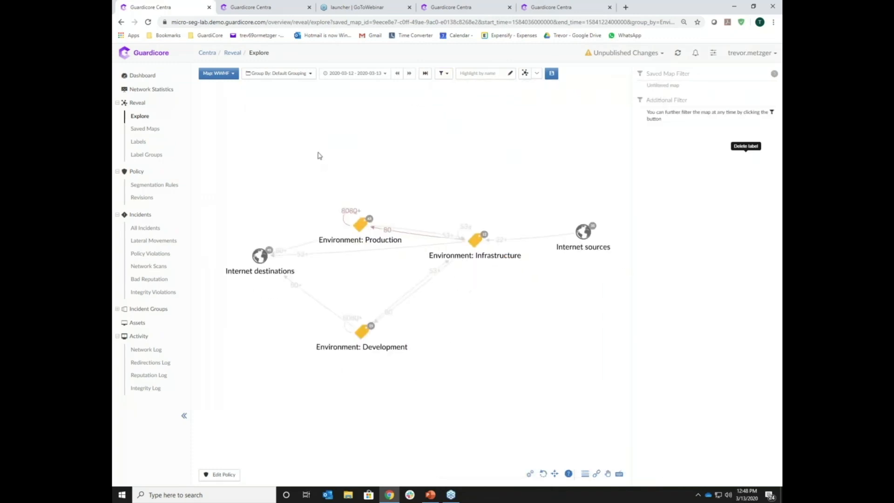
{"action": "left_click", "coordinate": [305, 74]}
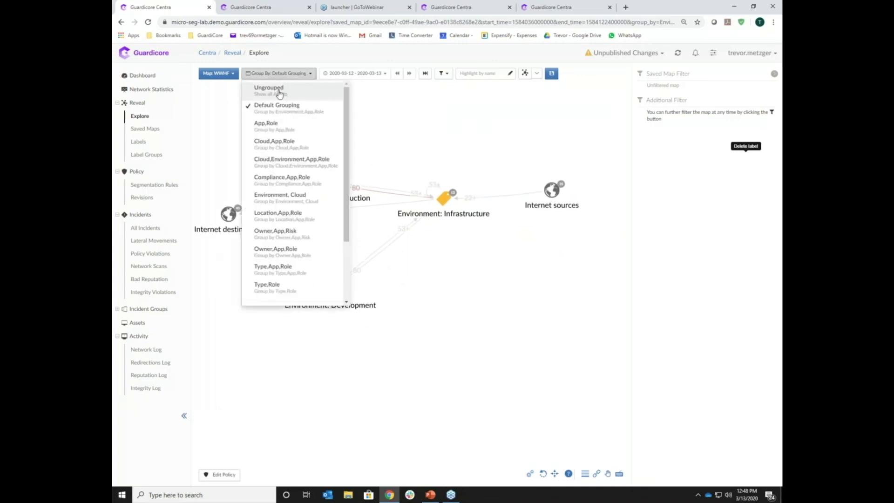
{"action": "left_click", "coordinate": [279, 89]}
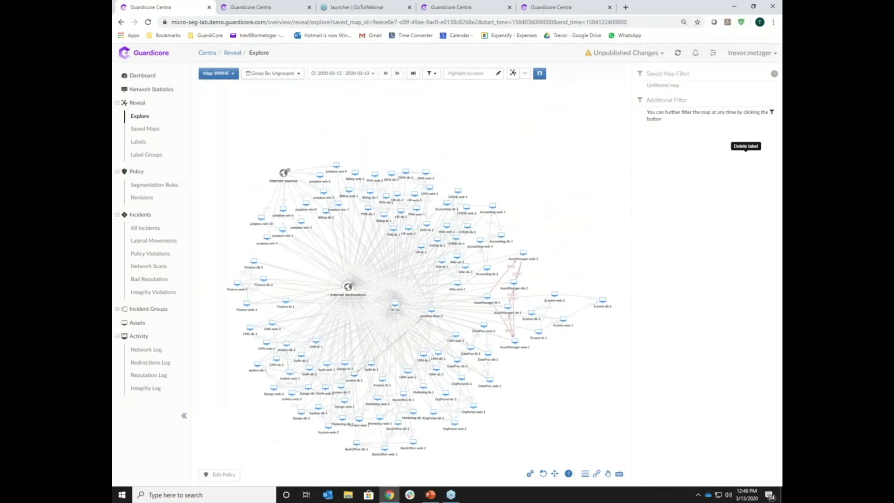
Step: Move DMS-web-2, DMS-db-2 and DMS-db-1 on the map into open space above the other assets
{"action": "scroll", "coordinate": [456, 203], "scroll_direction": "up", "scroll_amount": 5}
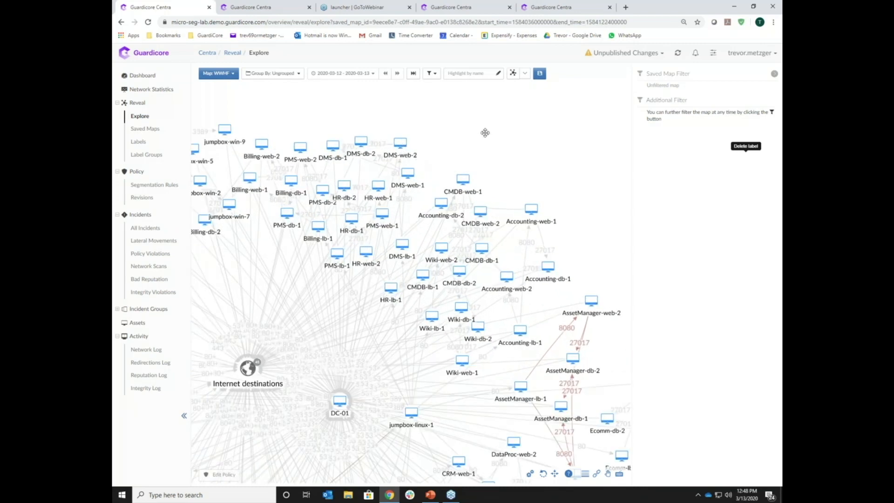
{"action": "left_click_drag", "start_coordinate": [485, 132], "coordinate": [503, 127]}
{"action": "left_click_drag", "start_coordinate": [363, 142], "coordinate": [446, 114]}
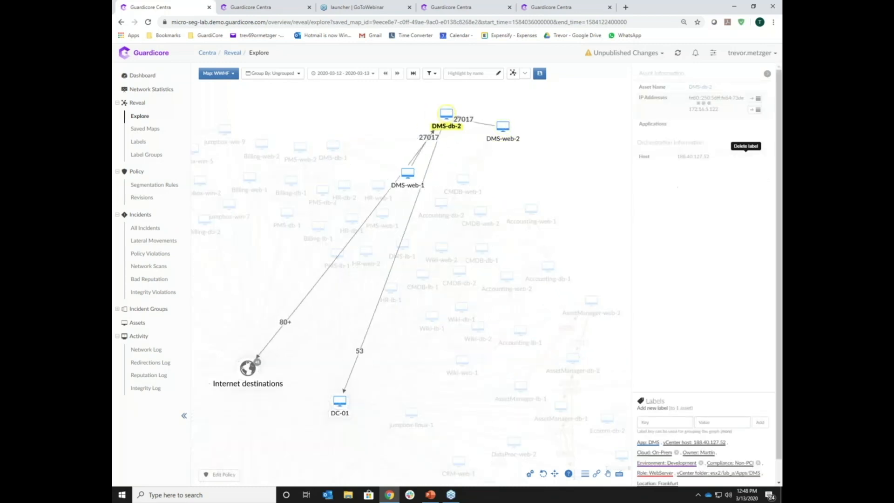
{"action": "left_click_drag", "start_coordinate": [329, 143], "coordinate": [411, 107]}
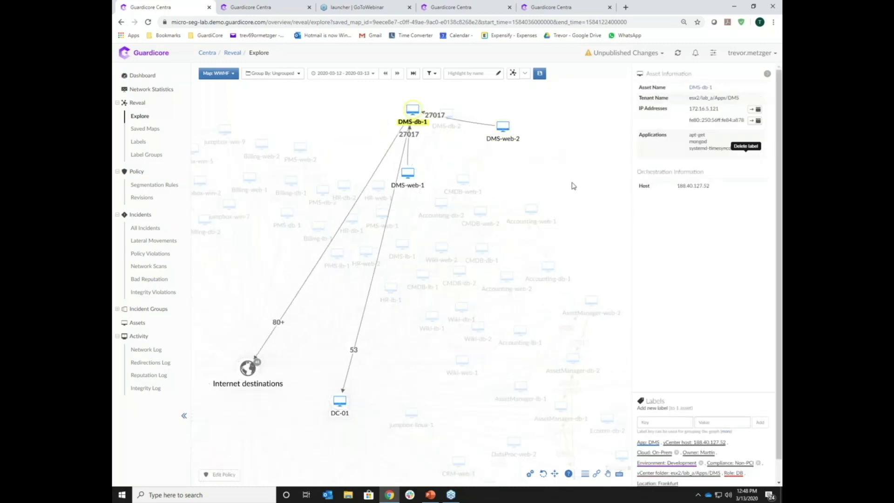
{"action": "left_click", "coordinate": [573, 186]}
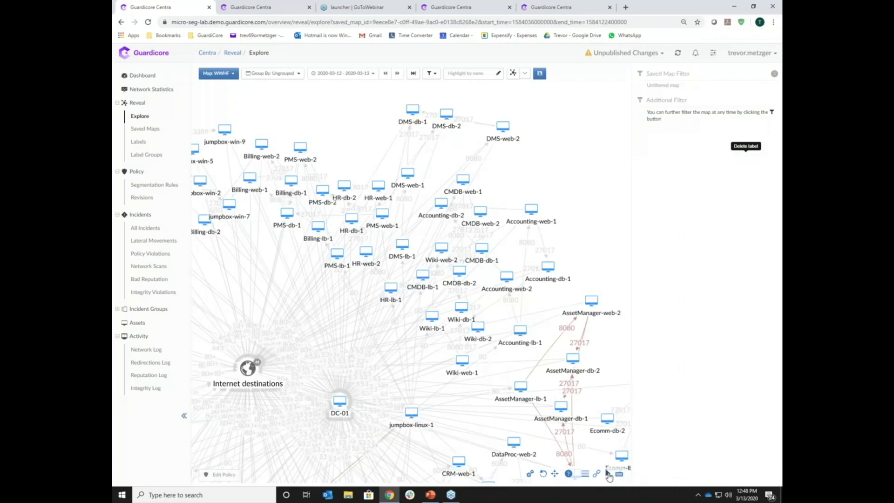
Step: Select DMS-db-1, DMS-db-2 and DMS-web-2 together and add the label Conifernce: WWHF to them
{"action": "left_click", "coordinate": [608, 473]}
{"action": "left_click_drag", "start_coordinate": [371, 91], "coordinate": [542, 154]}
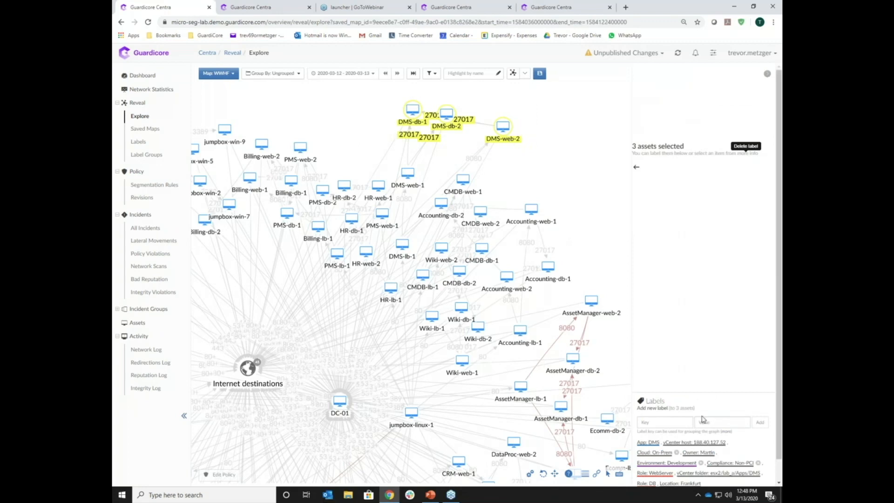
{"action": "left_click", "coordinate": [680, 420]}
{"action": "type", "text": "Confernce"}
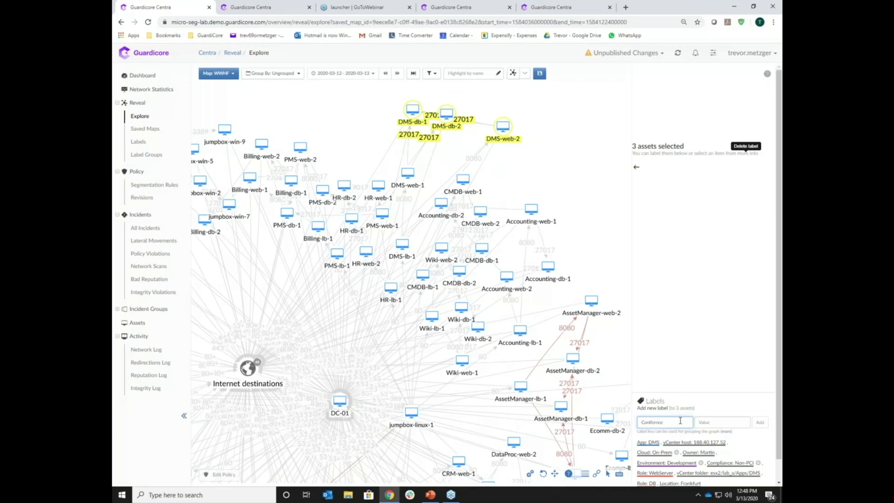
{"action": "key", "text": "Tab"}
{"action": "type", "text": "W"}
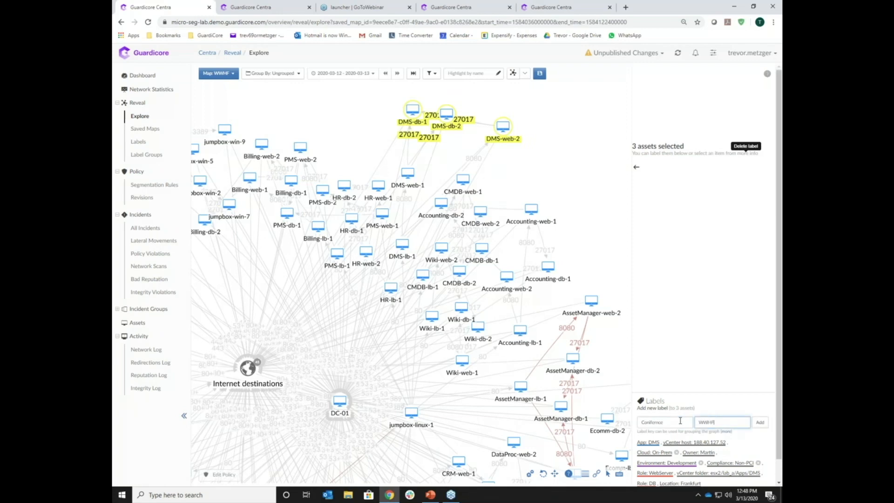
{"action": "left_click", "coordinate": [755, 422]}
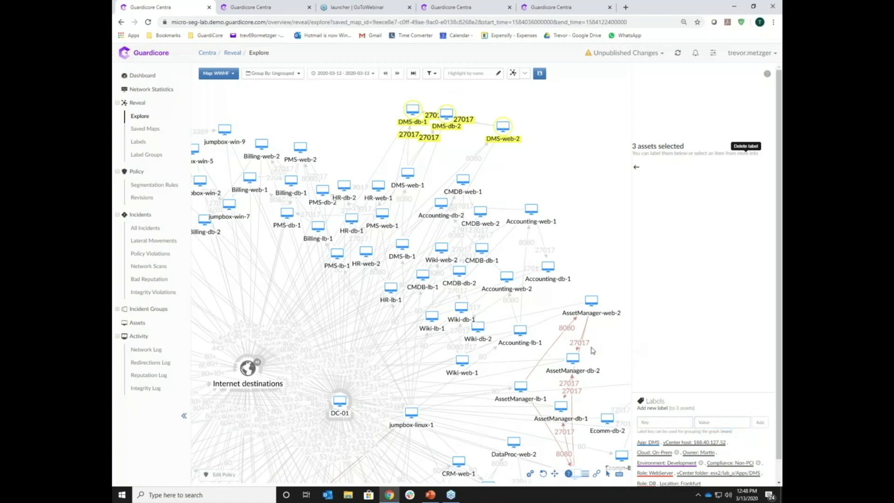
Step: Reload the Reveal map and group it by the Conifernce label key
{"action": "left_click", "coordinate": [388, 22]}
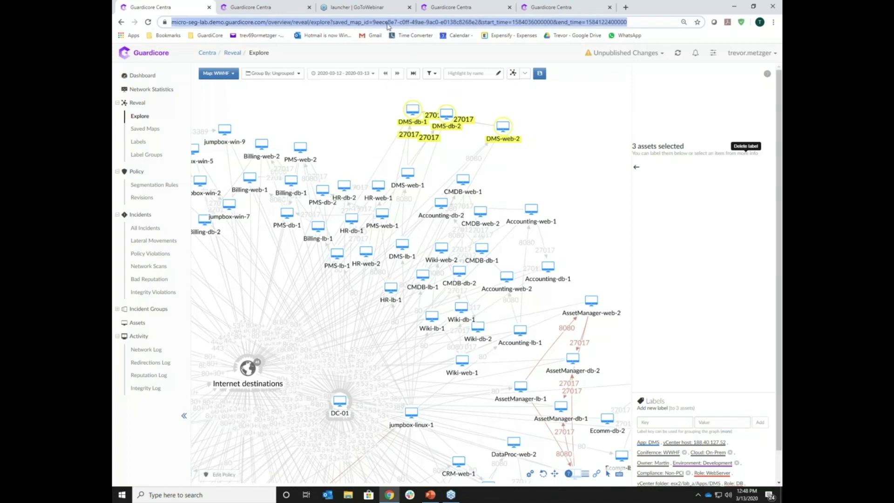
{"action": "key", "text": "Return"}
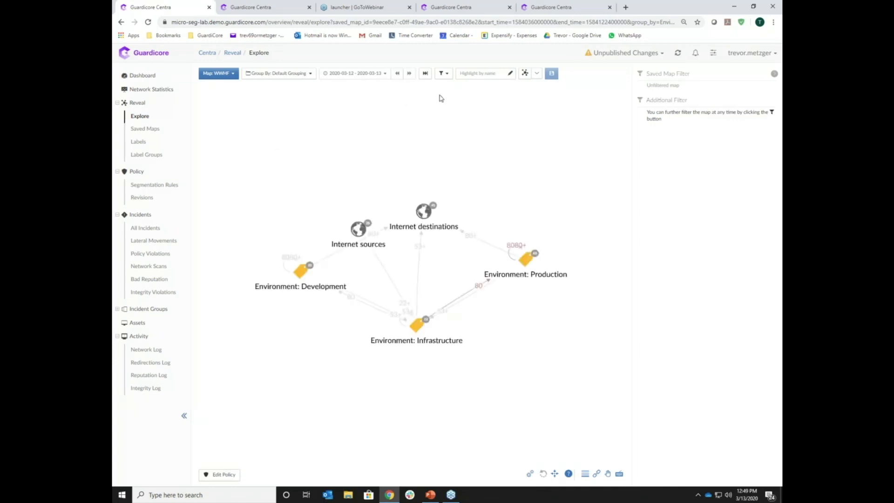
{"action": "left_click", "coordinate": [299, 74]}
{"action": "scroll", "coordinate": [339, 113], "scroll_direction": "down", "scroll_amount": 3}
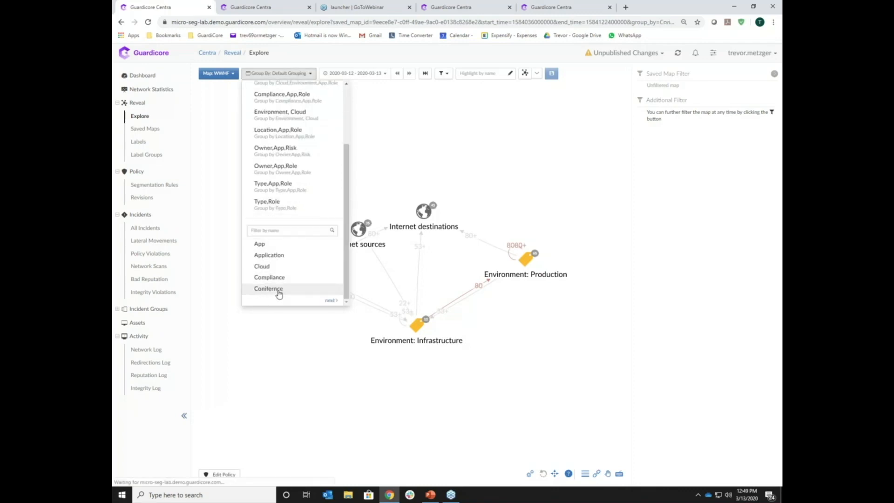
{"action": "left_click", "coordinate": [278, 291]}
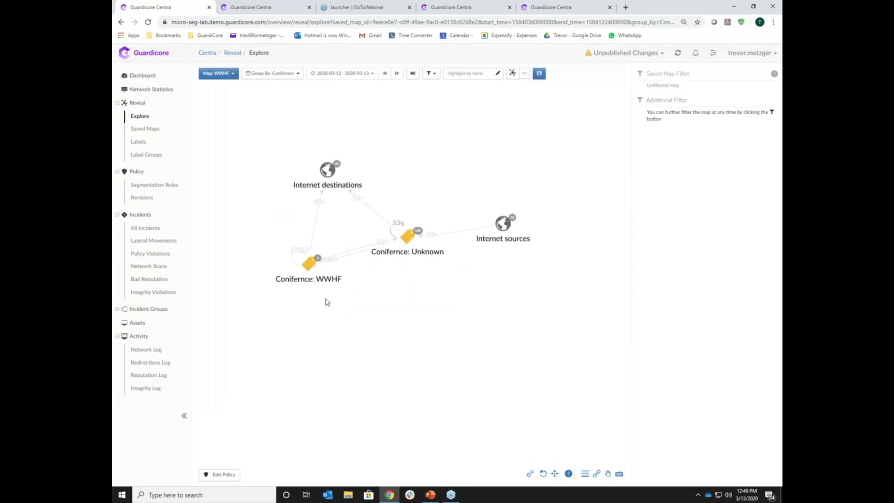
Step: Examine the Unknown and WWHF groups' label information and expand the WWHF group into its assets
{"action": "left_click", "coordinate": [310, 263]}
{"action": "left_click", "coordinate": [413, 239]}
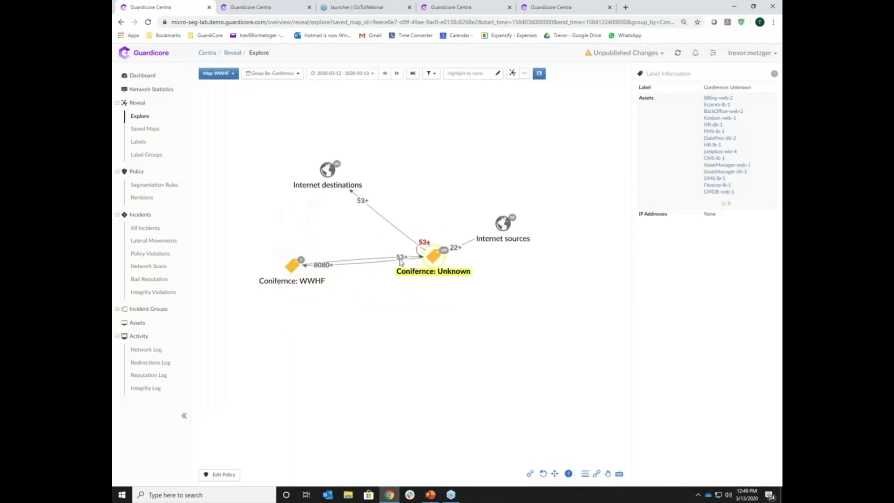
{"action": "left_click", "coordinate": [292, 268]}
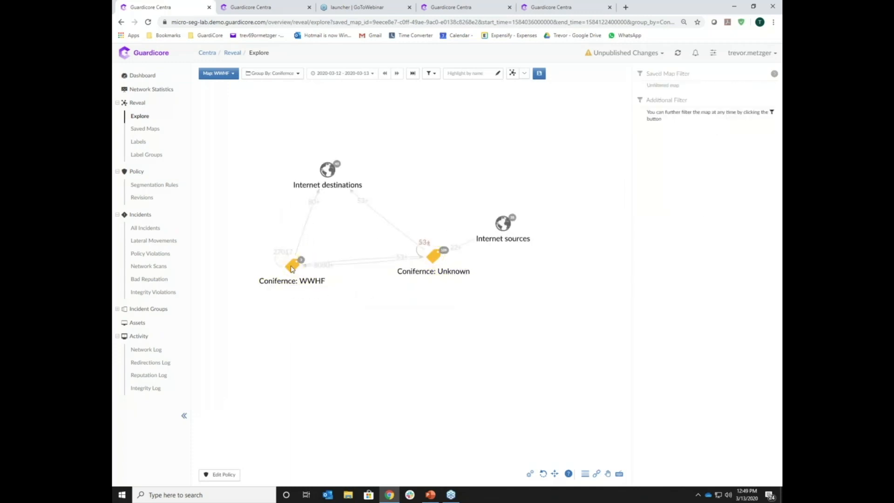
{"action": "left_click", "coordinate": [292, 268]}
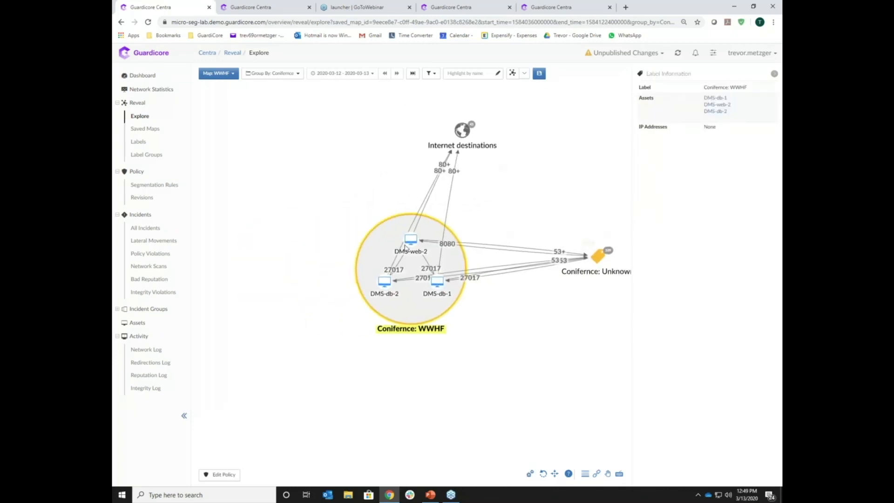
{"action": "left_click", "coordinate": [291, 189]}
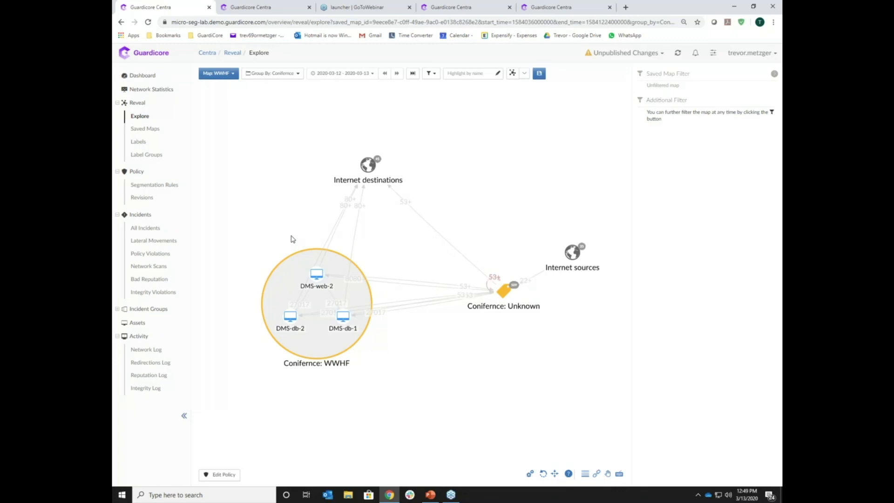
Step: Change the map's grouping to Owner,App,Risk
{"action": "left_click", "coordinate": [296, 74]}
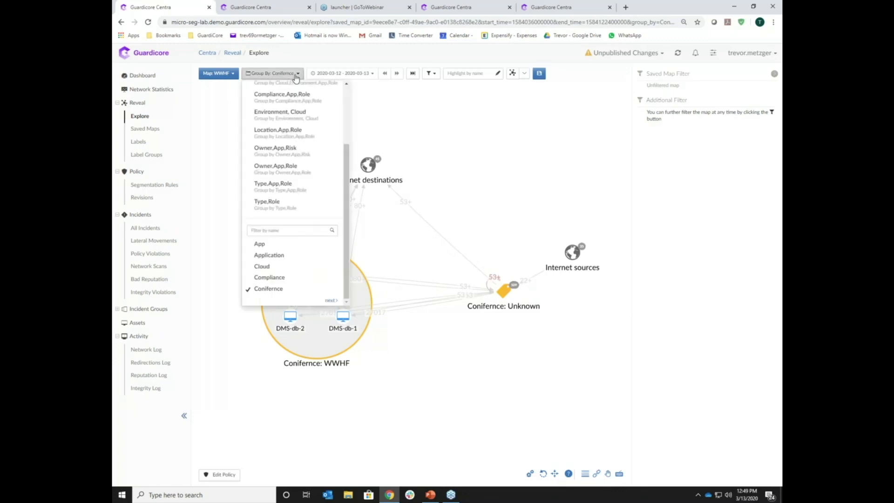
{"action": "left_click", "coordinate": [300, 156]}
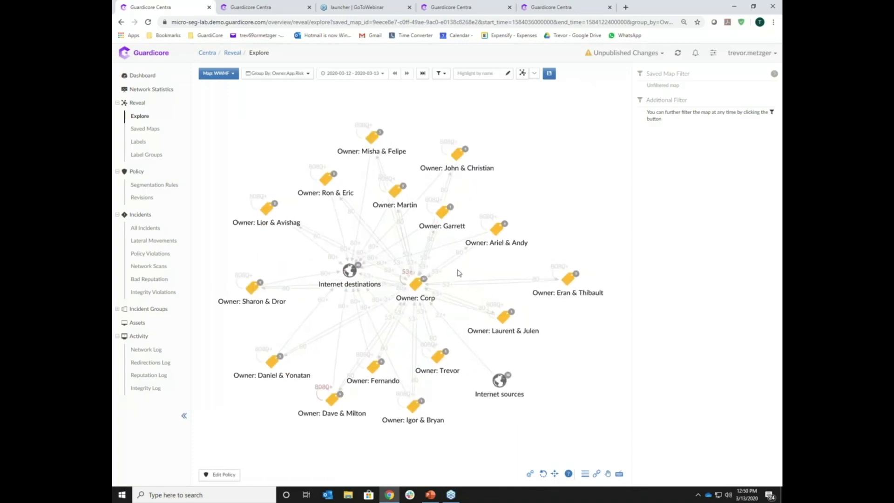
Step: Expand the owner group that contains the CRM app, examine the App: CRM label information, and review the available map groupings
{"action": "left_click", "coordinate": [458, 152]}
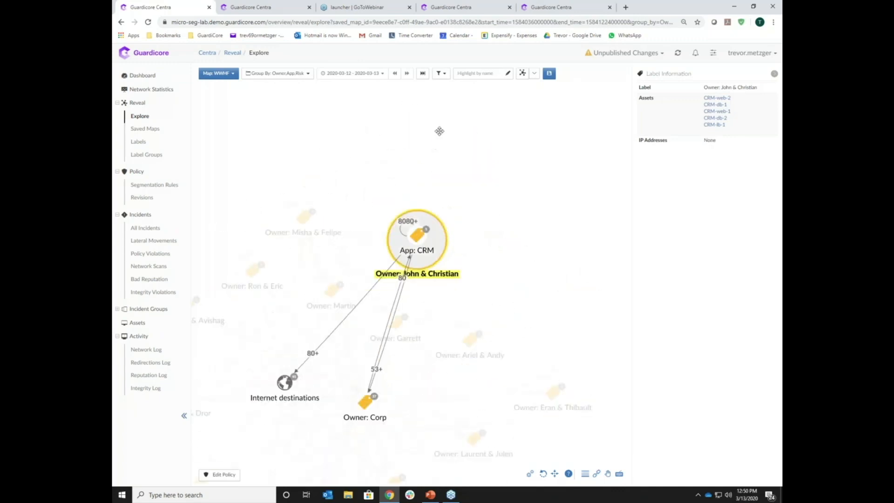
{"action": "left_click", "coordinate": [430, 192]}
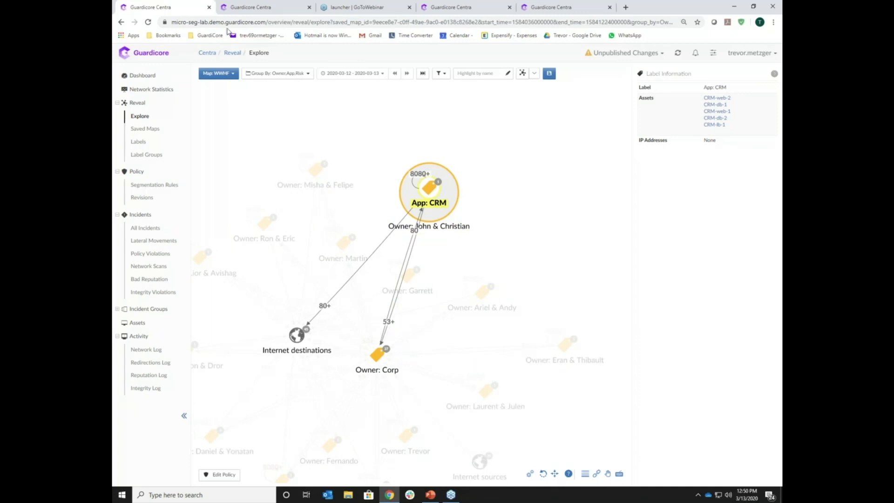
{"action": "left_click", "coordinate": [307, 74]}
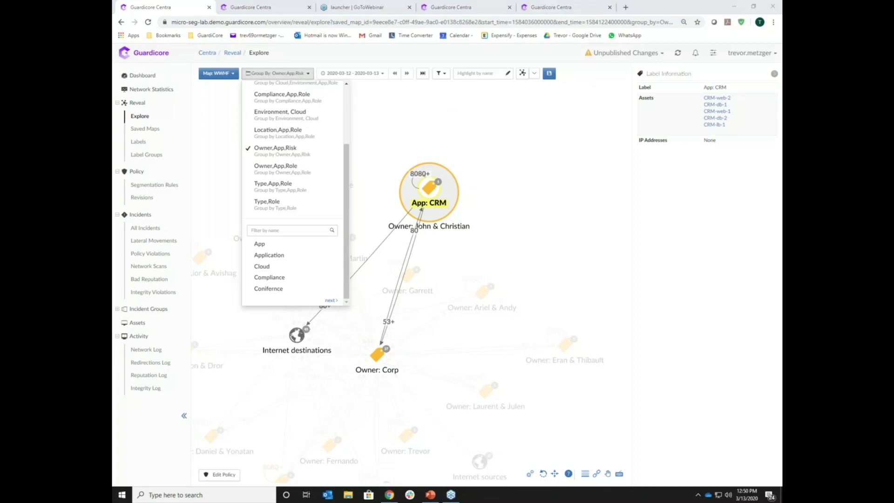
{"action": "left_click", "coordinate": [449, 116]}
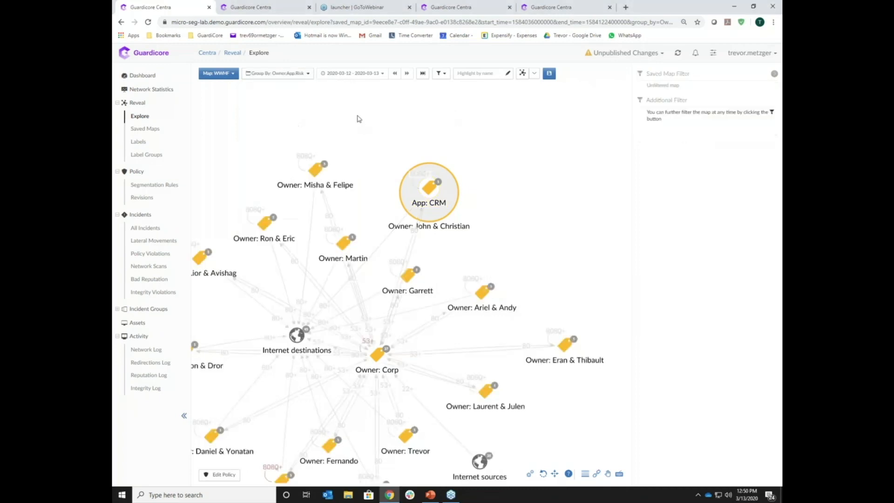
{"action": "left_click_drag", "start_coordinate": [319, 120], "coordinate": [381, 93]}
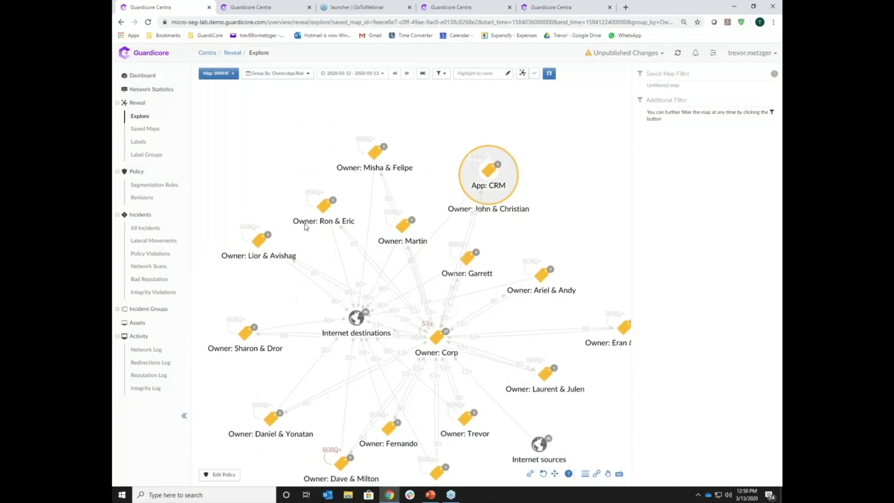
{"action": "scroll", "coordinate": [305, 225], "scroll_direction": "down", "scroll_amount": 3}
{"action": "left_click_drag", "start_coordinate": [256, 159], "coordinate": [280, 138]}
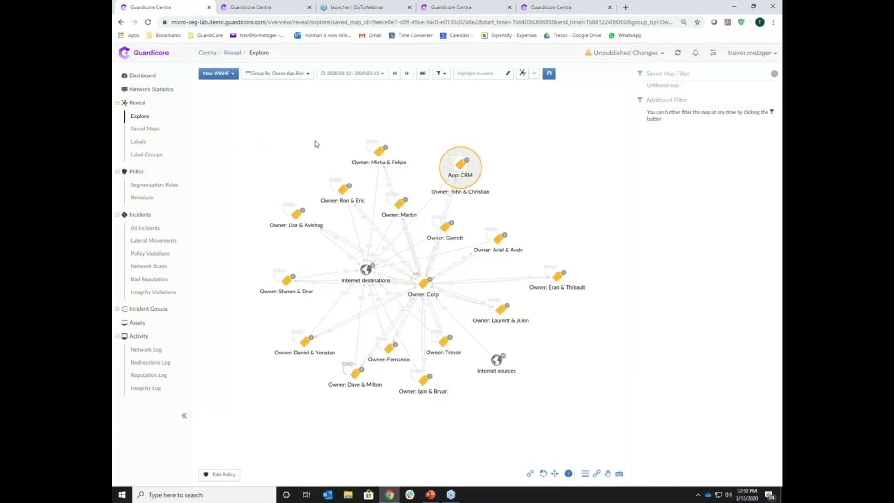
{"action": "left_click_drag", "start_coordinate": [301, 141], "coordinate": [292, 152]}
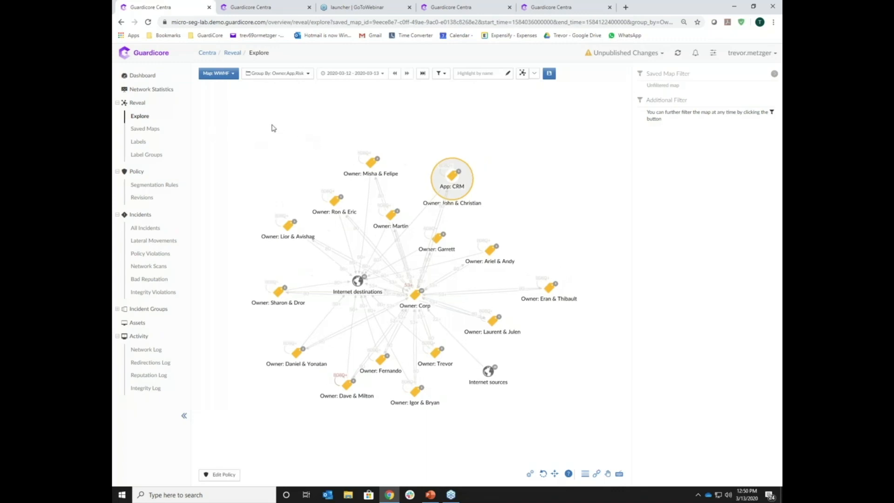
Step: Start creating a new saved map and name it WWHF
{"action": "left_click", "coordinate": [145, 129]}
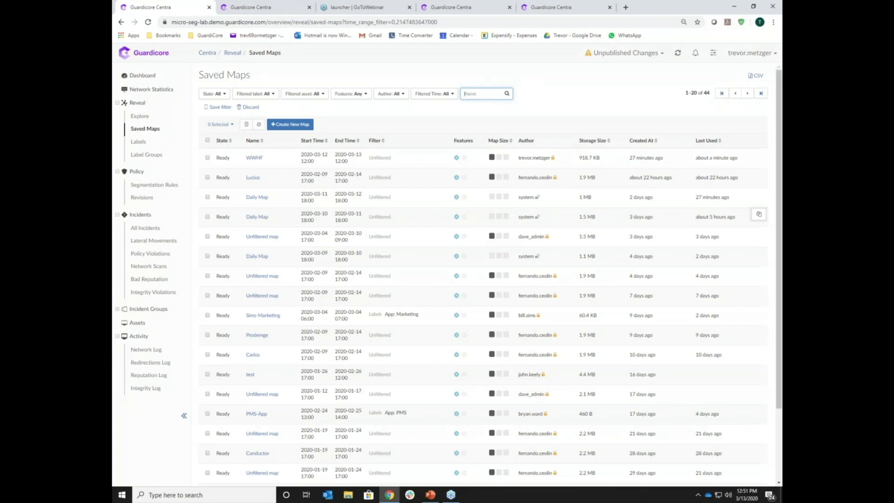
{"action": "left_click", "coordinate": [291, 124]}
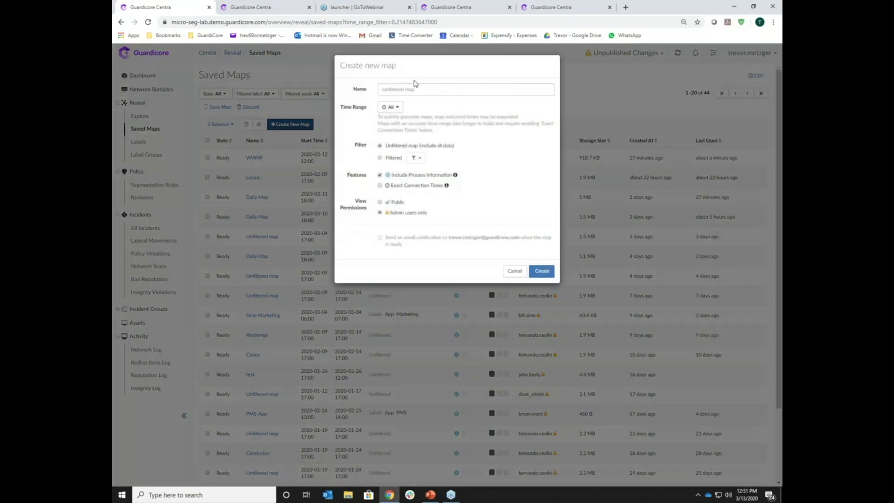
{"action": "left_click", "coordinate": [425, 89]}
{"action": "type", "text": "WWHF"}
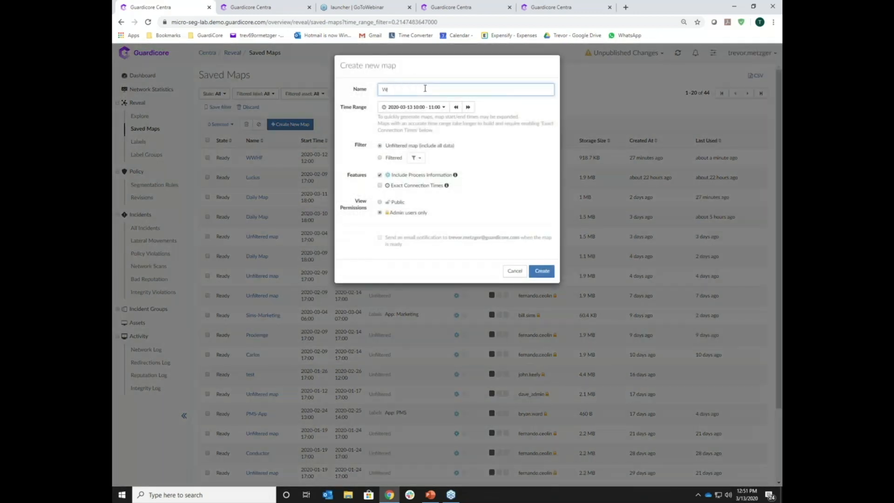
Step: Set the new map's time range to a custom range from 2020-03-03 to 2020-03-06
{"action": "left_click", "coordinate": [444, 107]}
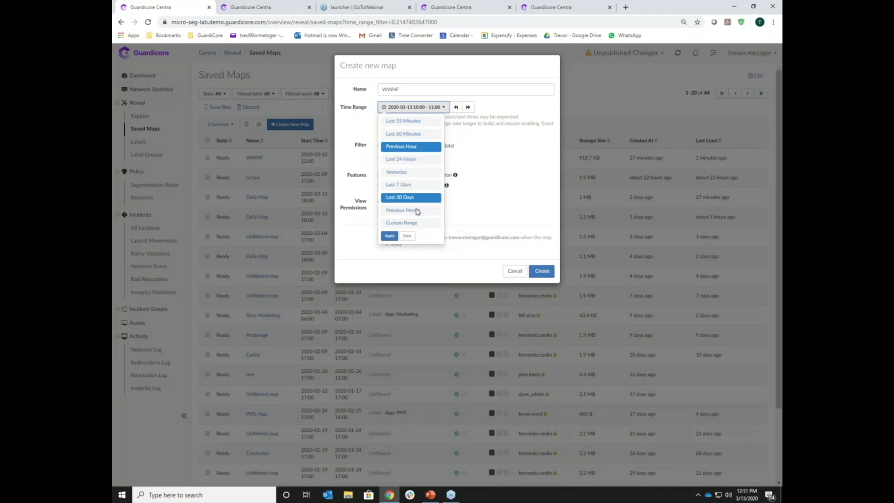
{"action": "left_click", "coordinate": [411, 224]}
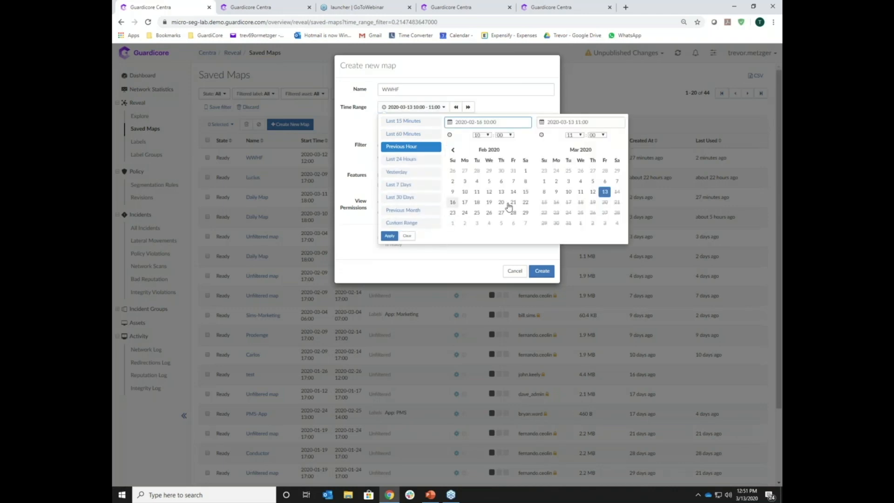
{"action": "left_click", "coordinate": [568, 181]}
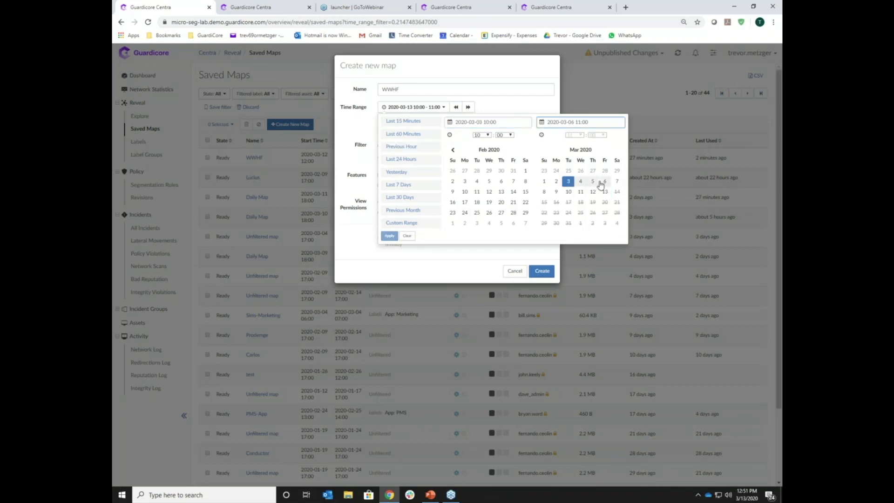
{"action": "left_click", "coordinate": [604, 183]}
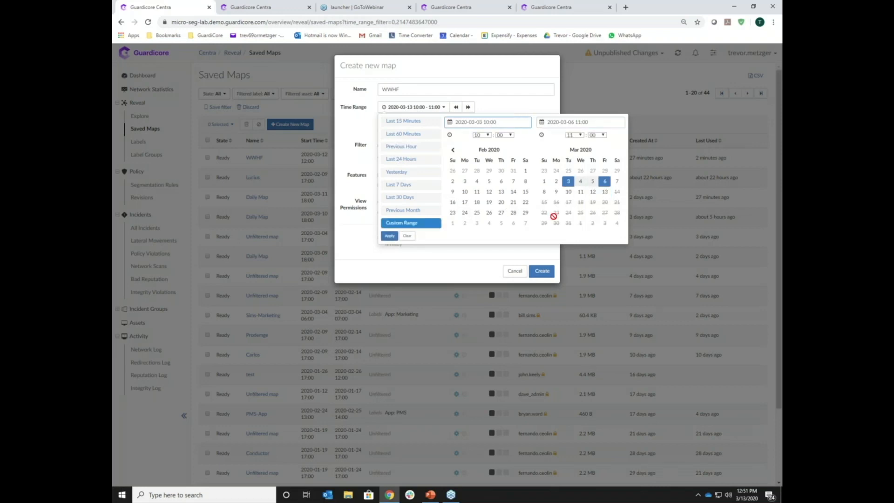
{"action": "left_click", "coordinate": [389, 236]}
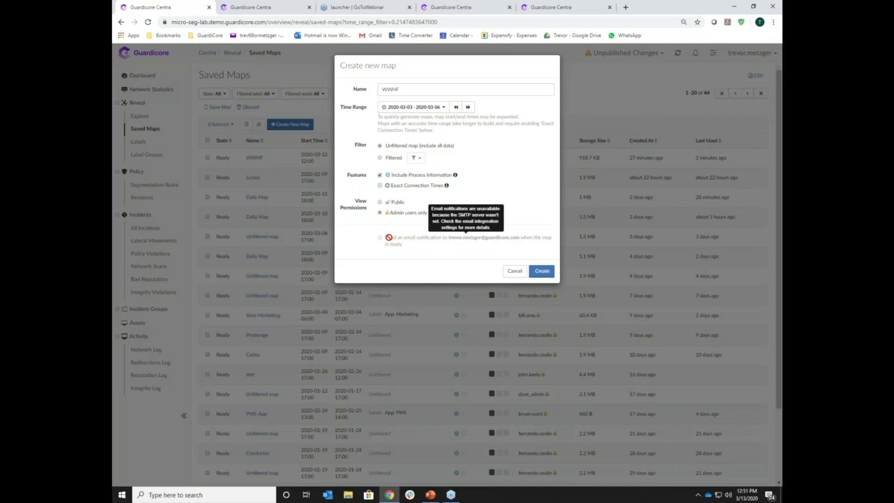
Step: Make the new map filtered and open its data filters, checking both the Include and Exclude options
{"action": "left_click", "coordinate": [380, 158]}
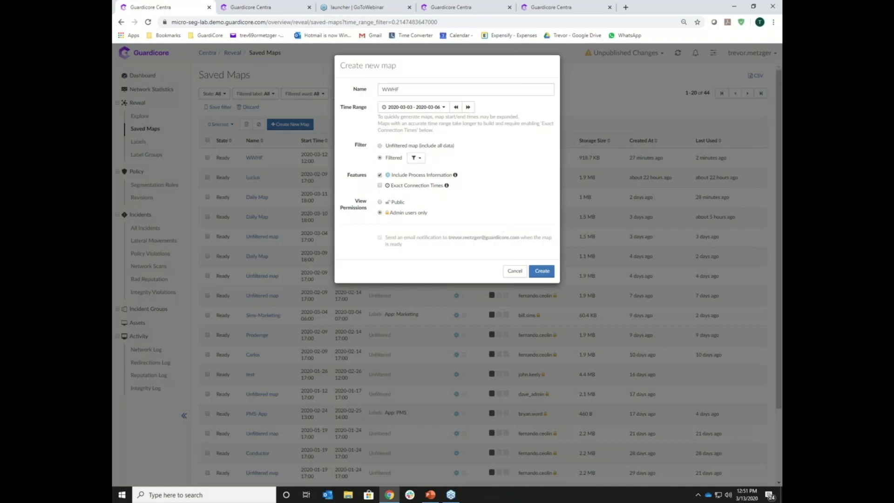
{"action": "left_click", "coordinate": [415, 158]}
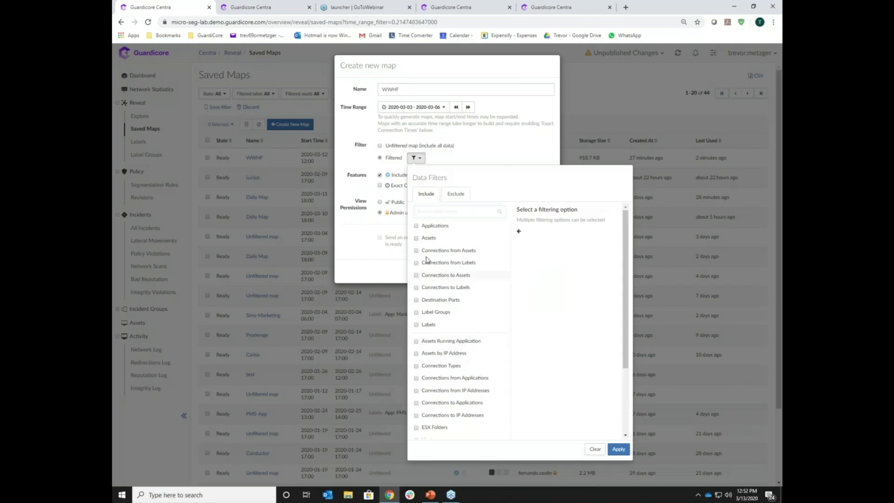
{"action": "left_click", "coordinate": [458, 196]}
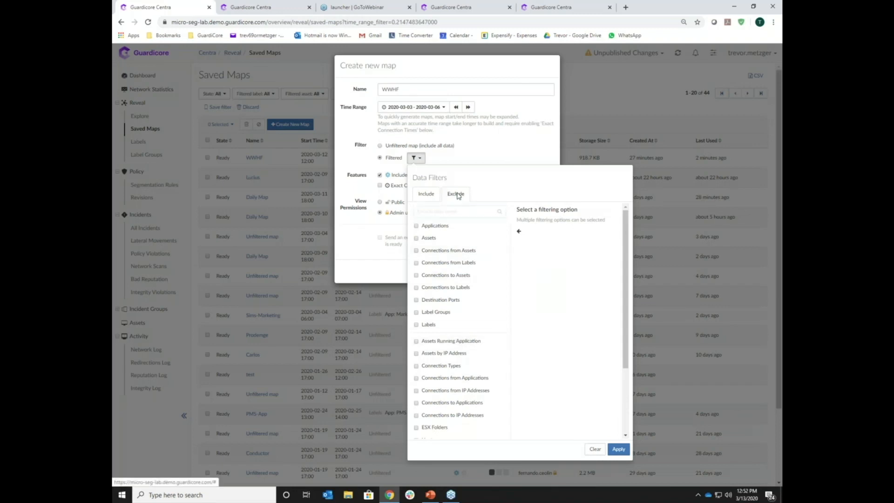
{"action": "left_click", "coordinate": [424, 193]}
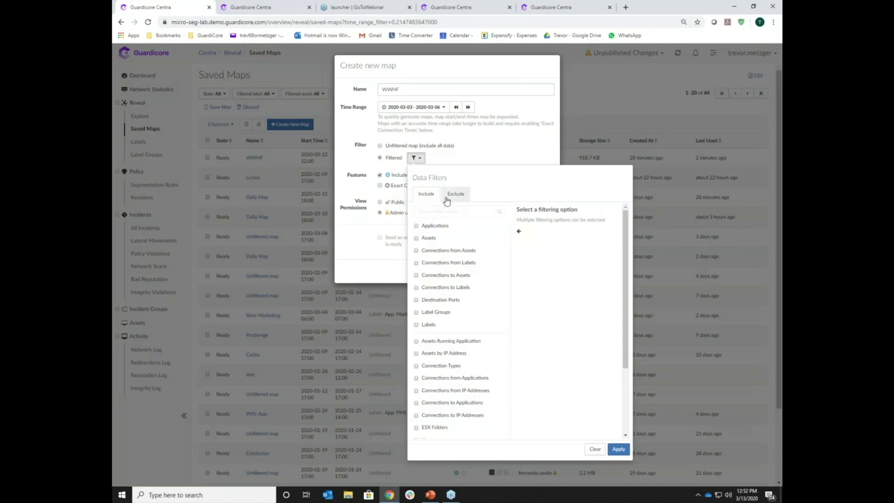
Step: Examine the Applications, Assets and Labels include filters one by one, clearing each after viewing its options
{"action": "left_click", "coordinate": [416, 227]}
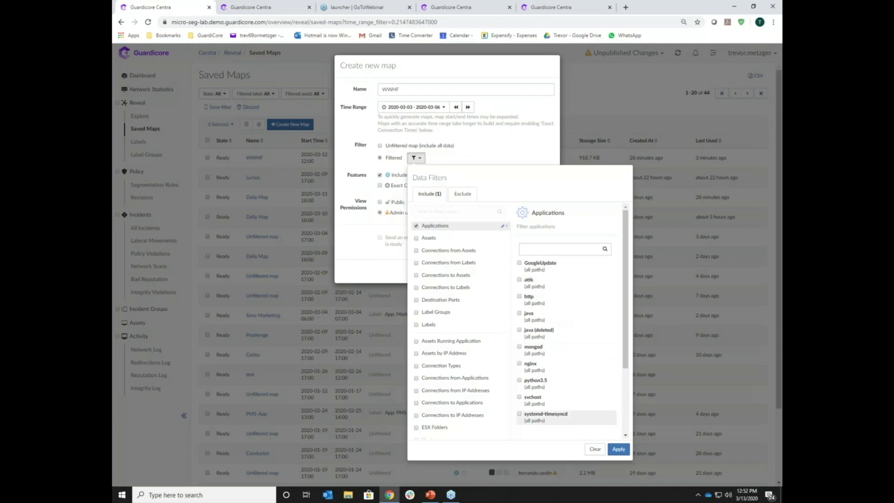
{"action": "scroll", "coordinate": [556, 321], "scroll_direction": "down", "scroll_amount": 1}
{"action": "scroll", "coordinate": [556, 317], "scroll_direction": "up", "scroll_amount": 1}
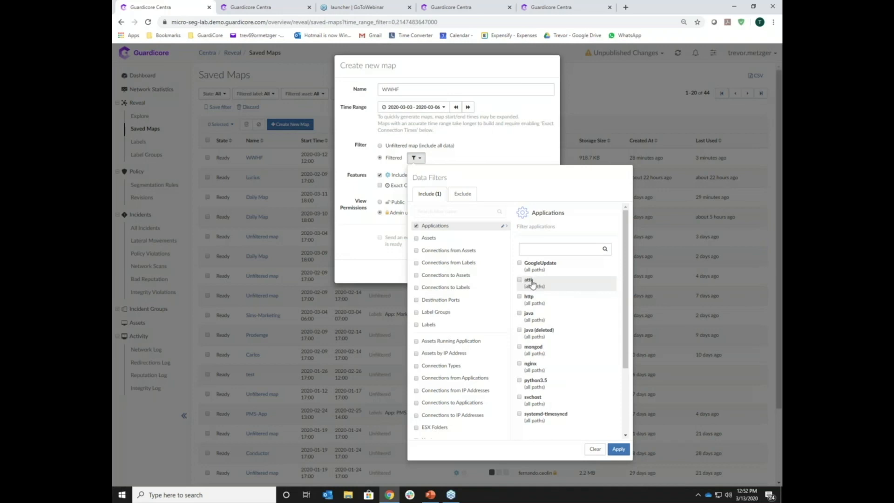
{"action": "left_click", "coordinate": [416, 227]}
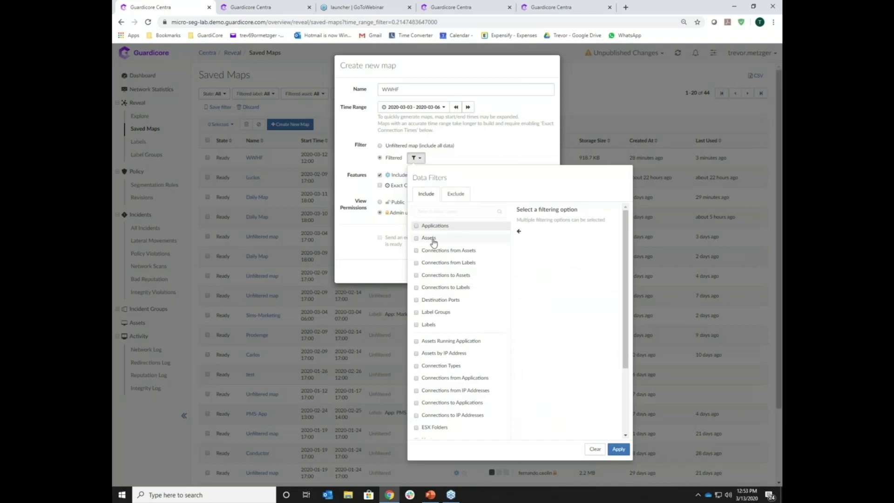
{"action": "left_click", "coordinate": [430, 239]}
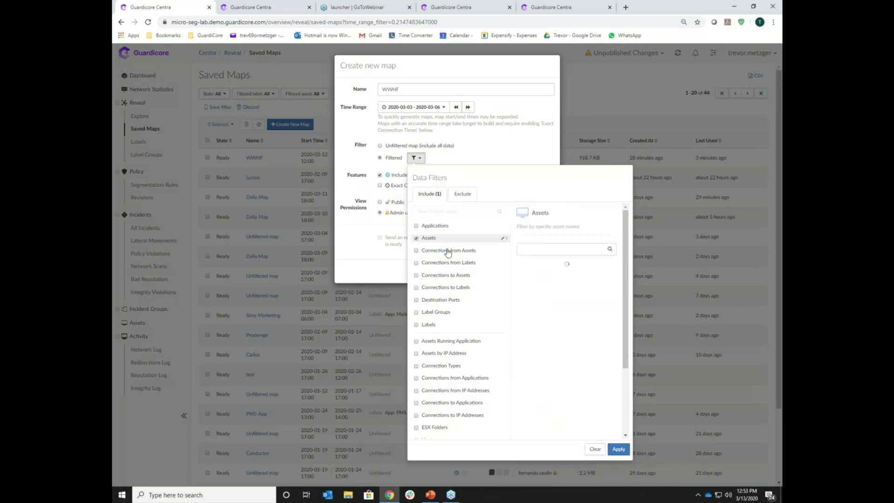
{"action": "left_click", "coordinate": [416, 239]}
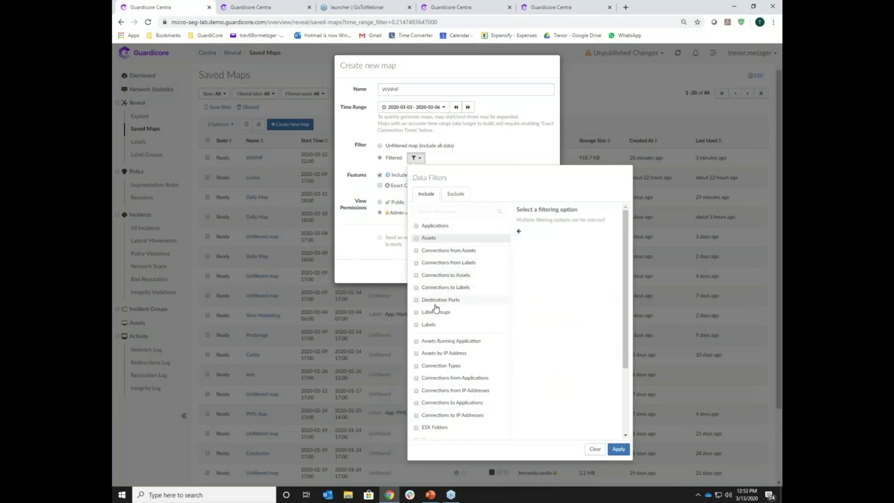
{"action": "left_click", "coordinate": [417, 325]}
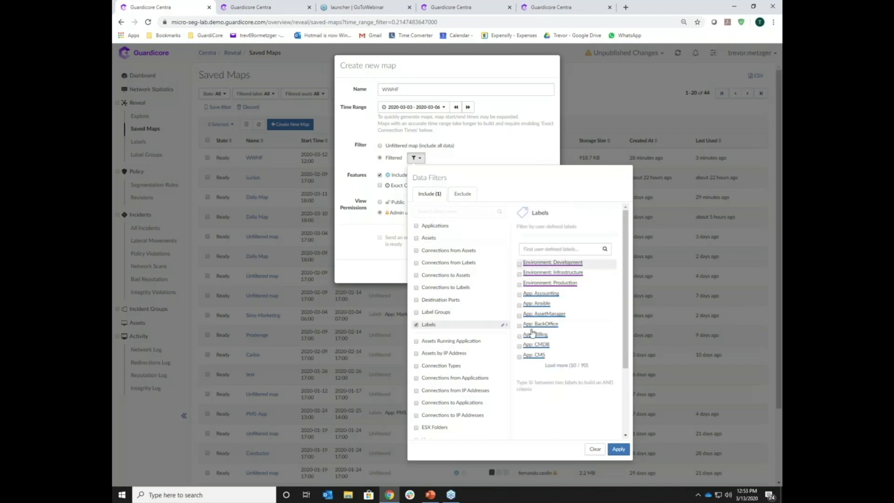
{"action": "left_click", "coordinate": [417, 325]}
Step: Examine the Connection Types and Policy Rules include filters, clearing each after viewing its options
{"action": "scroll", "coordinate": [428, 329], "scroll_direction": "down", "scroll_amount": 1}
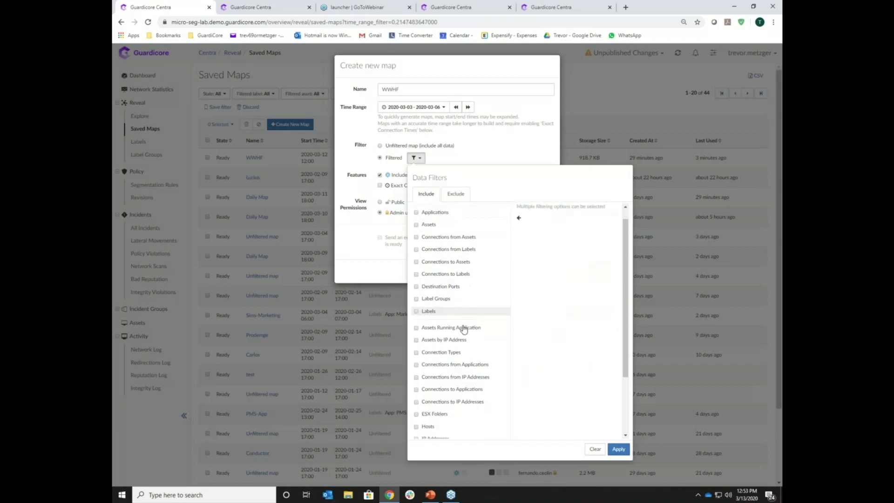
{"action": "left_click", "coordinate": [427, 325]}
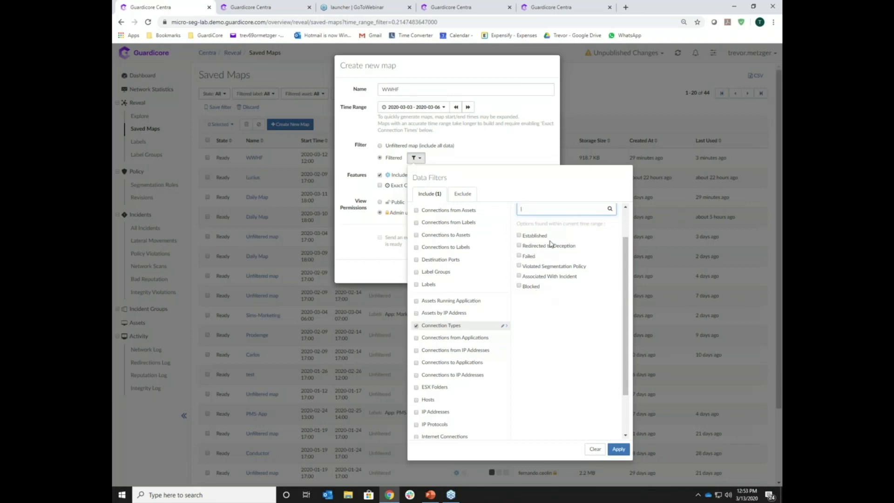
{"action": "left_click", "coordinate": [416, 326]}
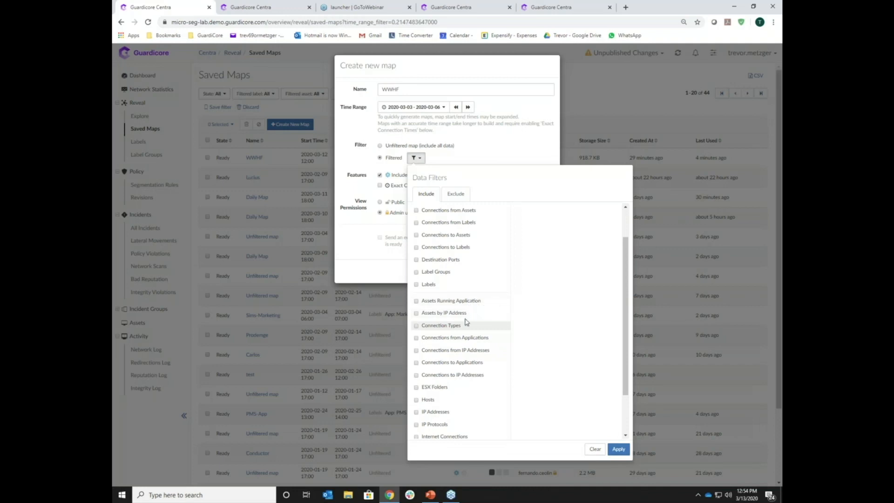
{"action": "scroll", "coordinate": [469, 316], "scroll_direction": "down", "scroll_amount": 2}
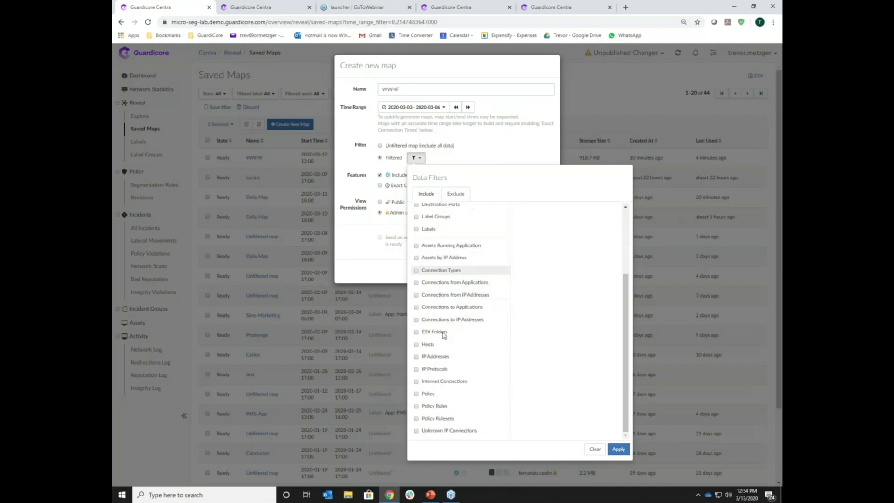
{"action": "left_click", "coordinate": [431, 407]}
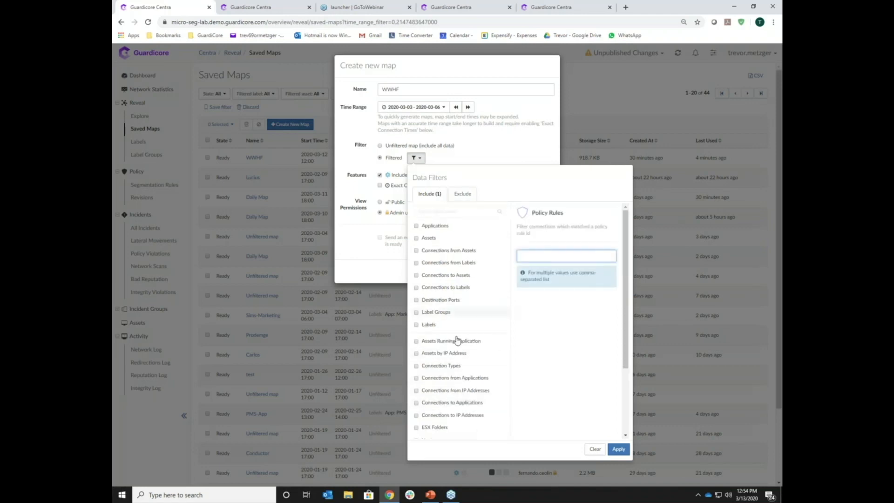
{"action": "scroll", "coordinate": [423, 391], "scroll_direction": "down", "scroll_amount": 4}
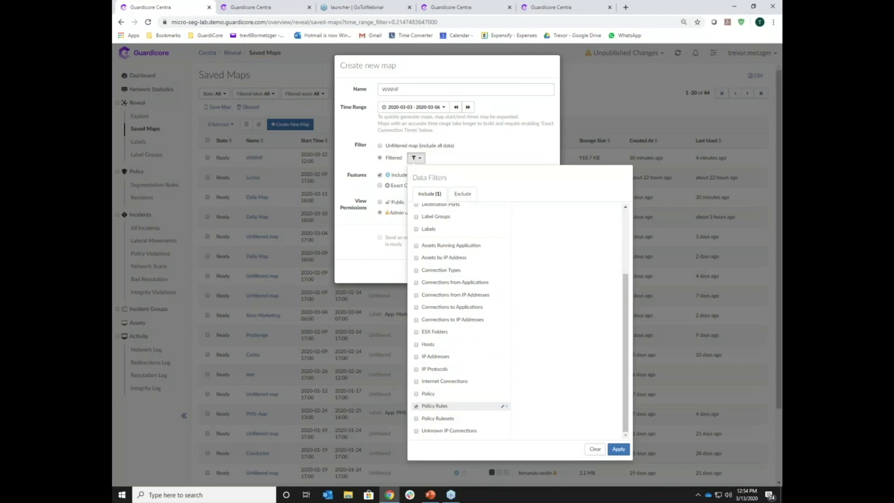
{"action": "left_click", "coordinate": [416, 407]}
{"action": "scroll", "coordinate": [467, 408], "scroll_direction": "up", "scroll_amount": 3}
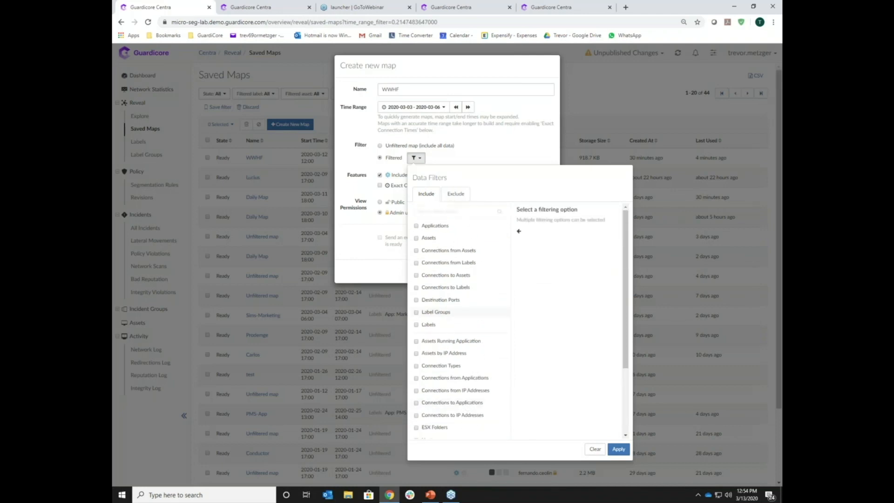
Step: Filter the WWHF map to include only the label App: Billing and create the map
{"action": "left_click", "coordinate": [416, 325]}
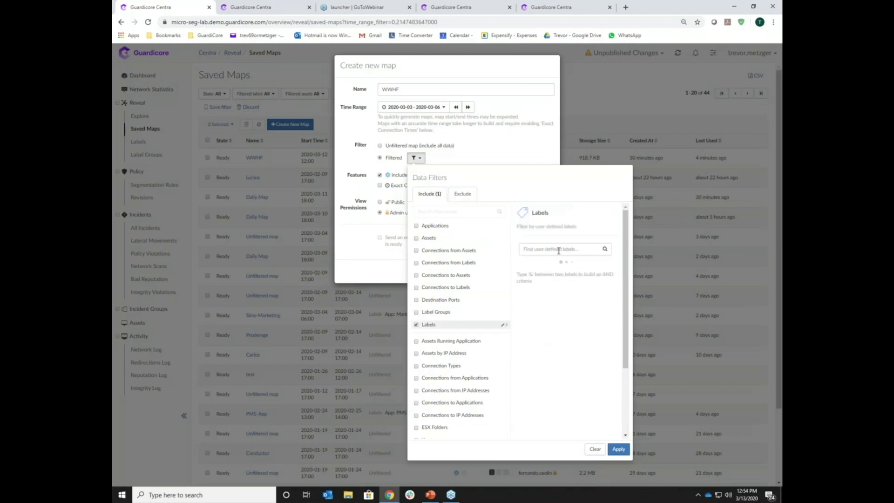
{"action": "left_click", "coordinate": [574, 250]}
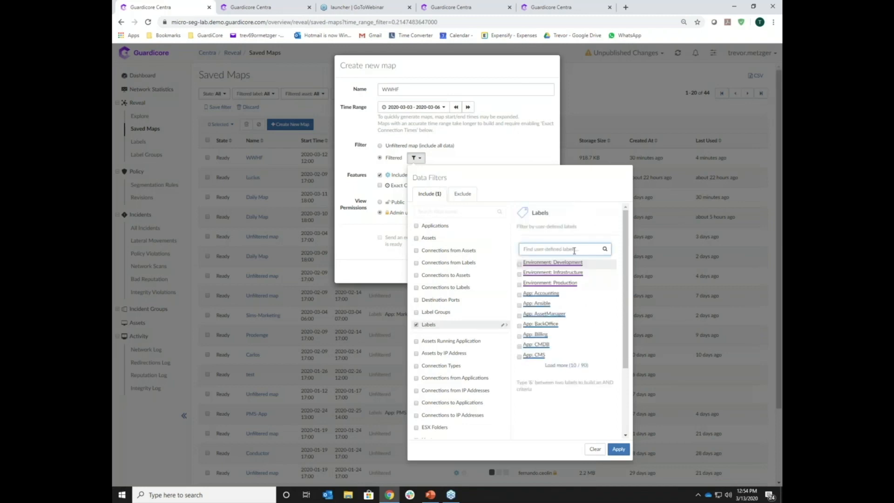
{"action": "type", "text": "billing"}
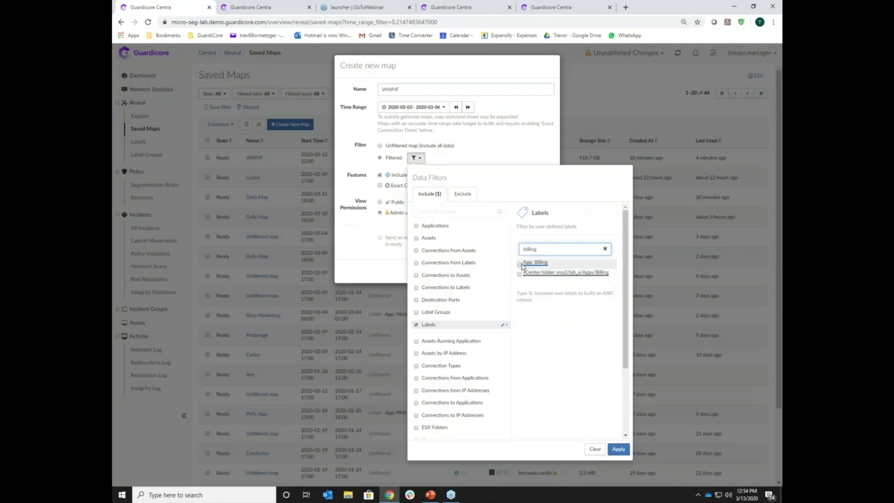
{"action": "left_click", "coordinate": [520, 264]}
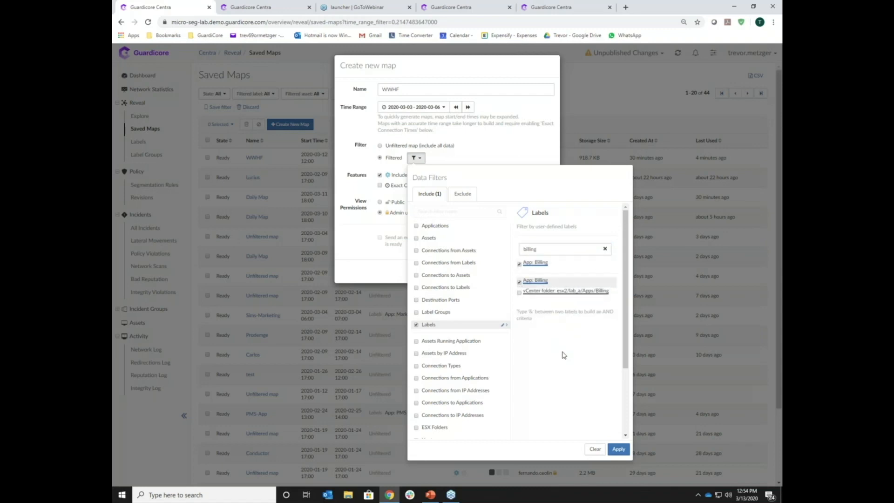
{"action": "left_click", "coordinate": [619, 449]}
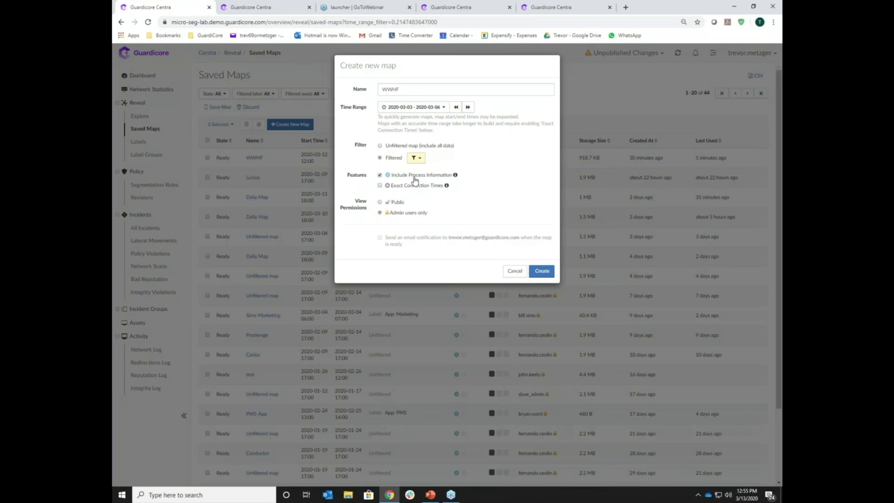
{"action": "left_click", "coordinate": [542, 271]}
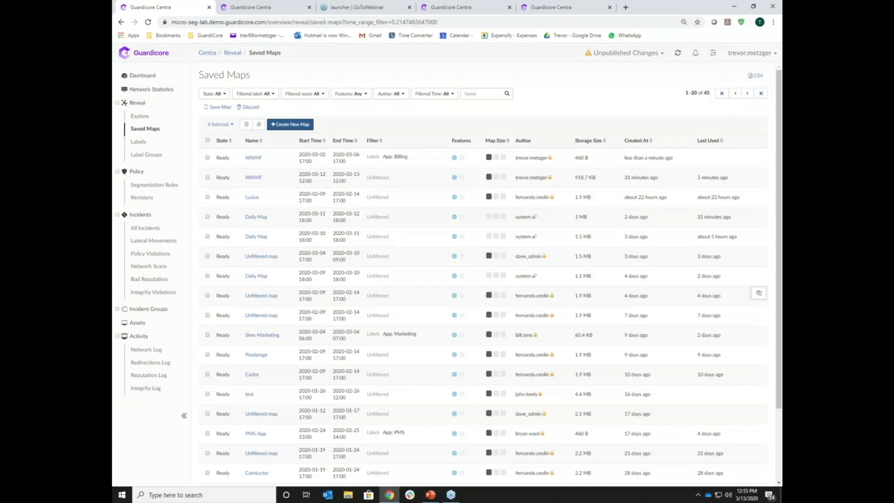
Step: Open the newly created WWHF map and expand Environment: Production and App: Billing down to the role level
{"action": "left_click", "coordinate": [252, 158]}
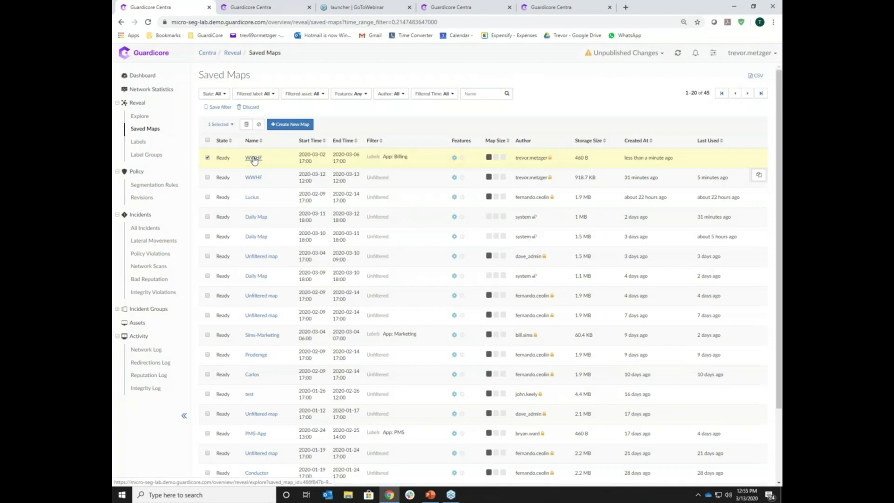
{"action": "left_click", "coordinate": [252, 158]}
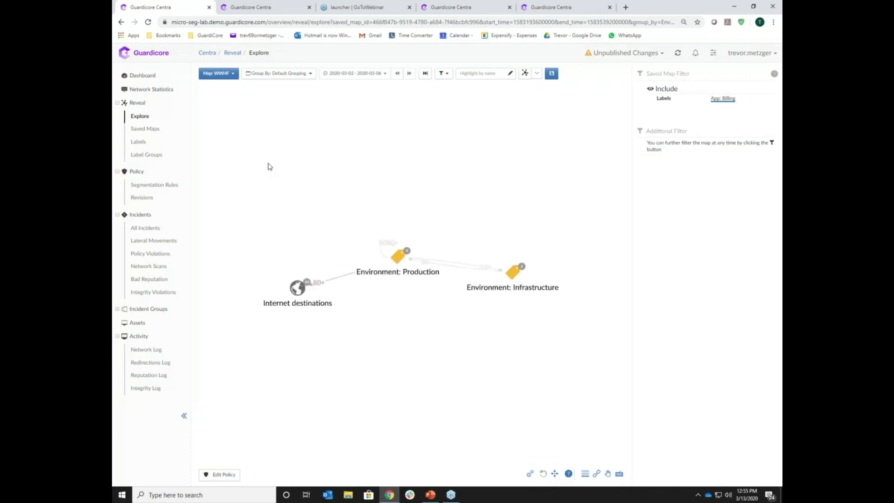
{"action": "left_click_drag", "start_coordinate": [506, 233], "coordinate": [507, 197]}
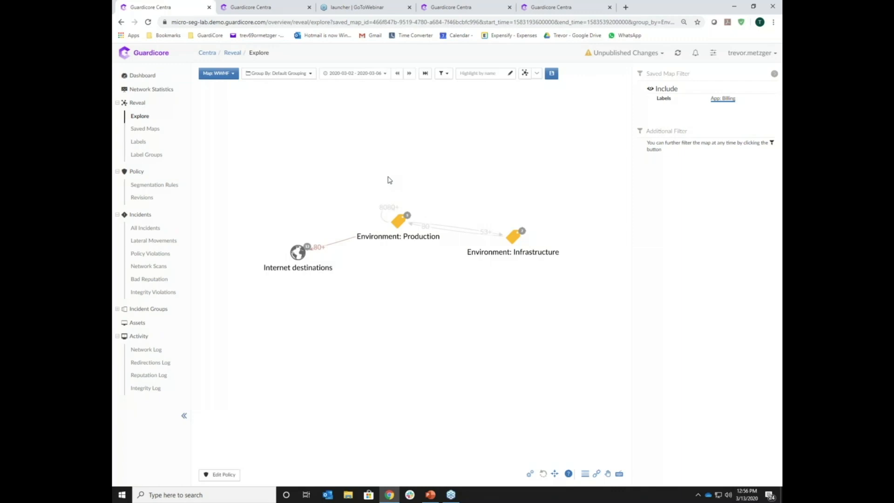
{"action": "left_click", "coordinate": [402, 222]}
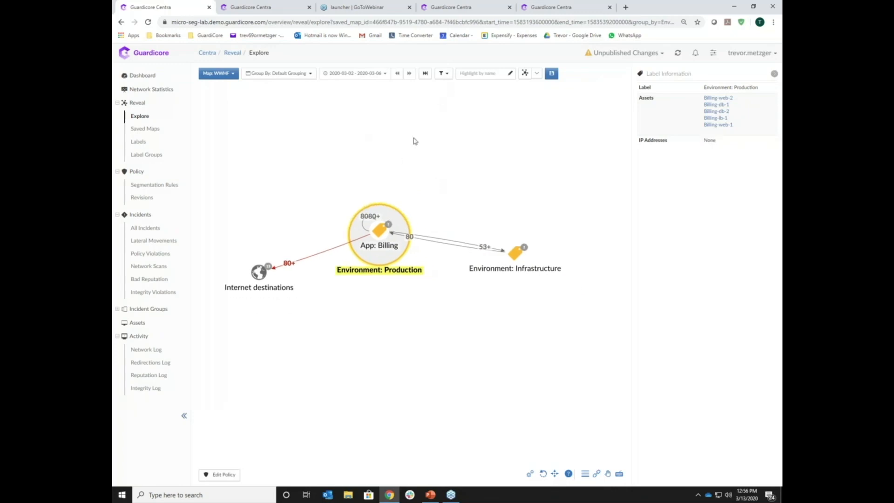
{"action": "left_click", "coordinate": [381, 231]}
{"action": "double_click", "coordinate": [381, 230]}
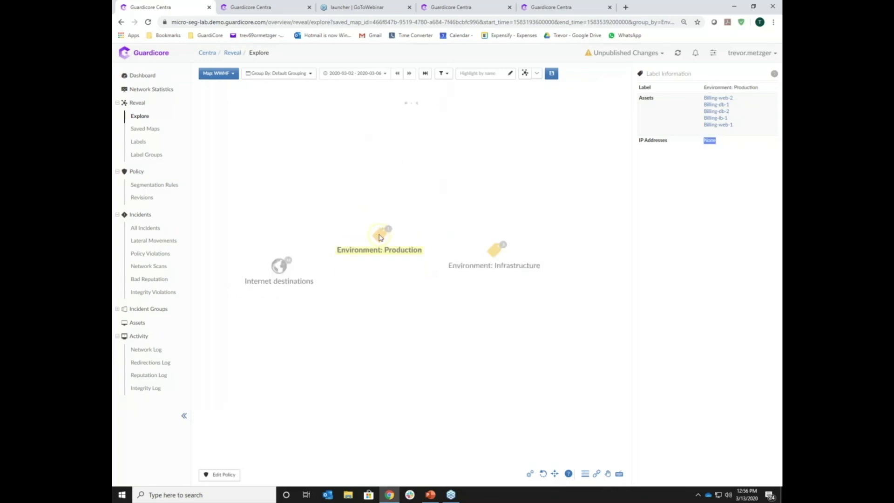
{"action": "double_click", "coordinate": [416, 267]}
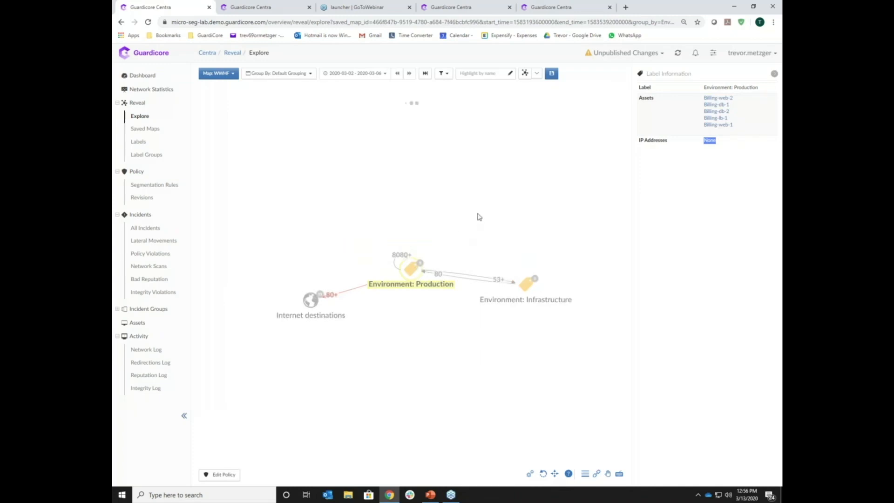
{"action": "left_click", "coordinate": [410, 269]}
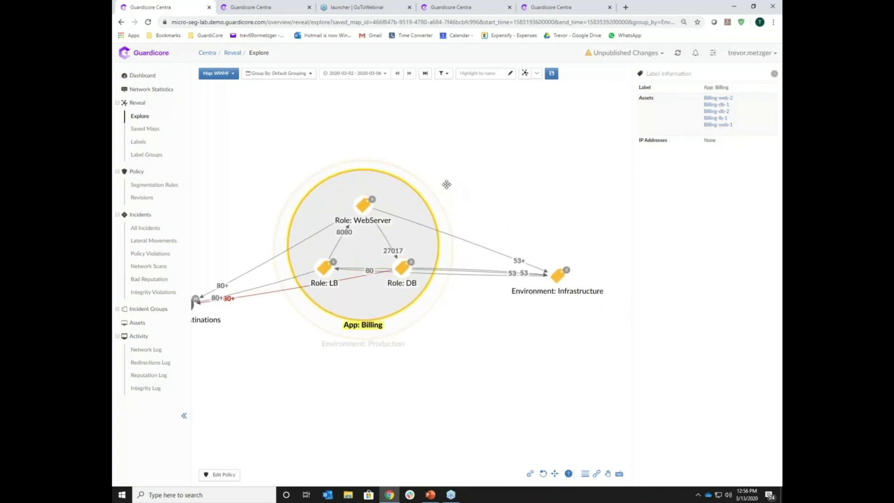
Step: Exclude Internet connections both from and to the Internet from the WWHF map, and check the applied filter
{"action": "left_click", "coordinate": [444, 75]}
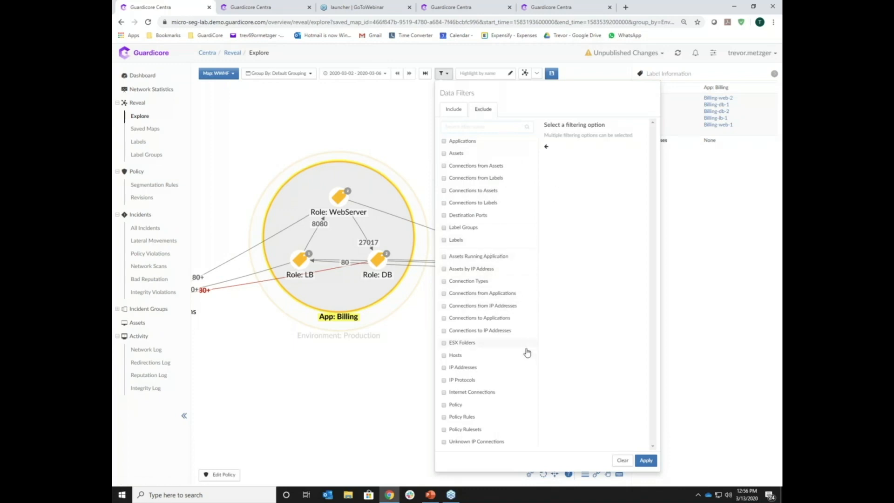
{"action": "left_click", "coordinate": [444, 394]}
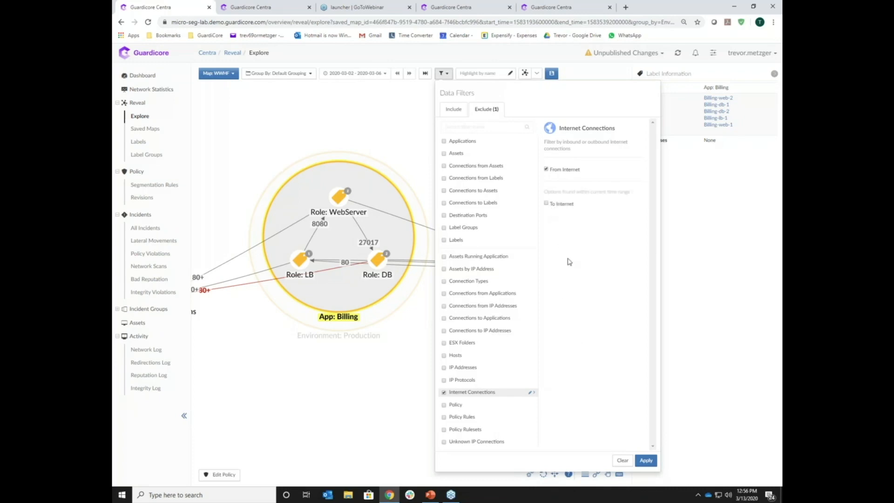
{"action": "left_click", "coordinate": [547, 204]}
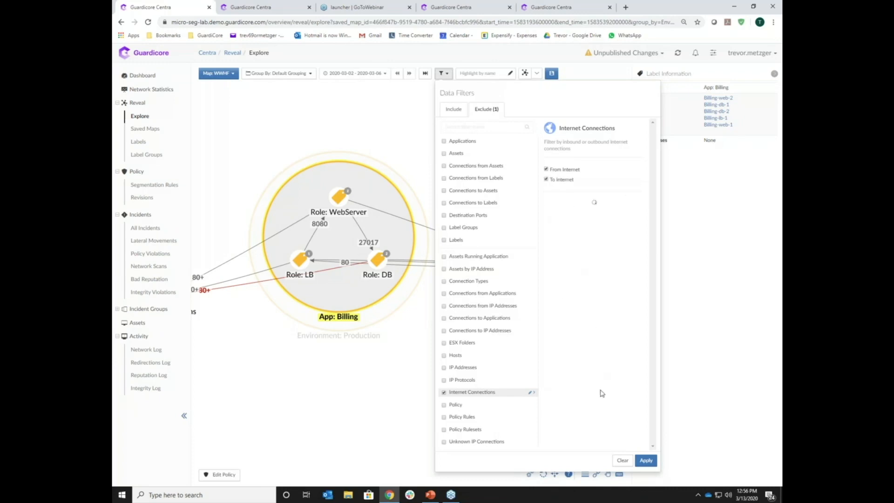
{"action": "left_click", "coordinate": [644, 460]}
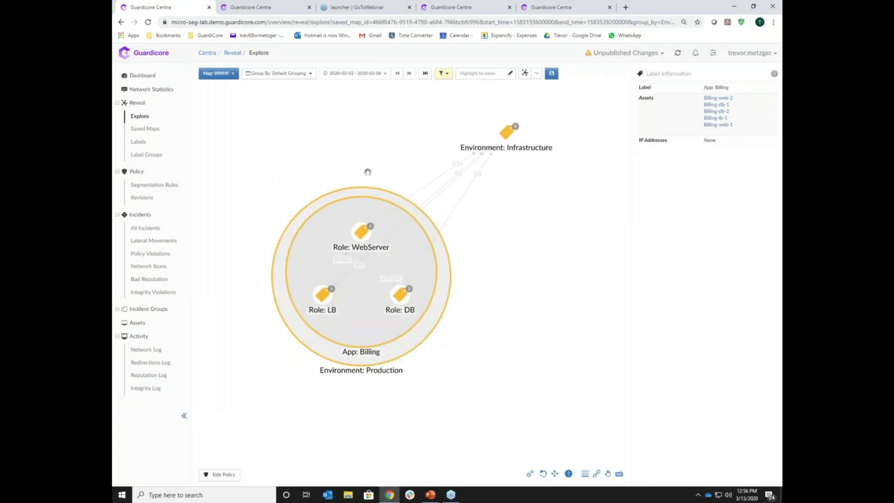
{"action": "left_click", "coordinate": [443, 73]}
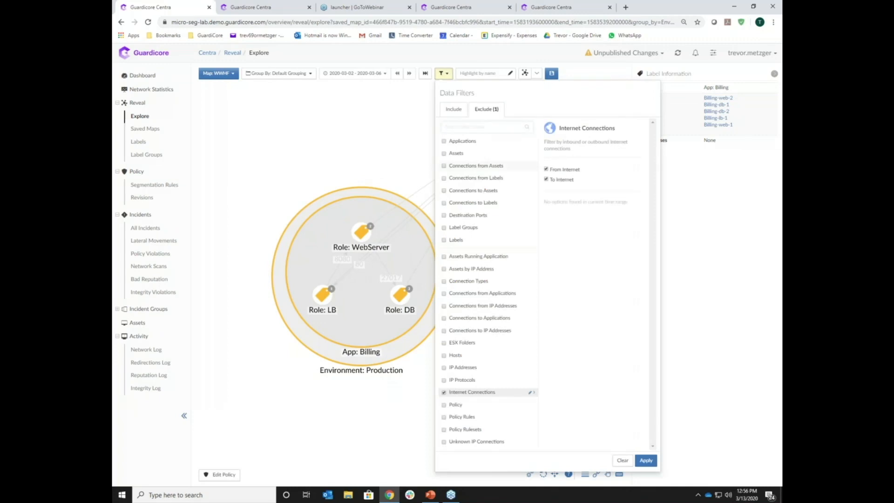
{"action": "left_click", "coordinate": [359, 141]}
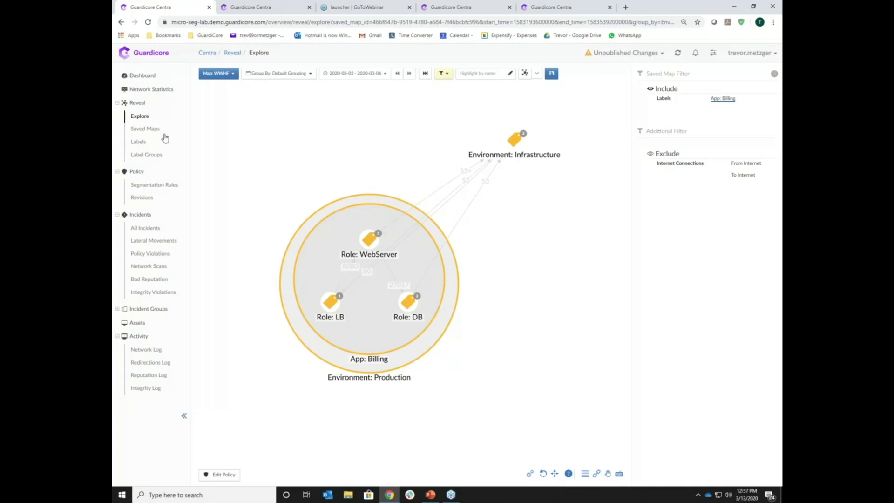
Step: Review the source labels in the segmentation rules, and switch to the dashboard of the other Centra environment
{"action": "left_click", "coordinate": [158, 186]}
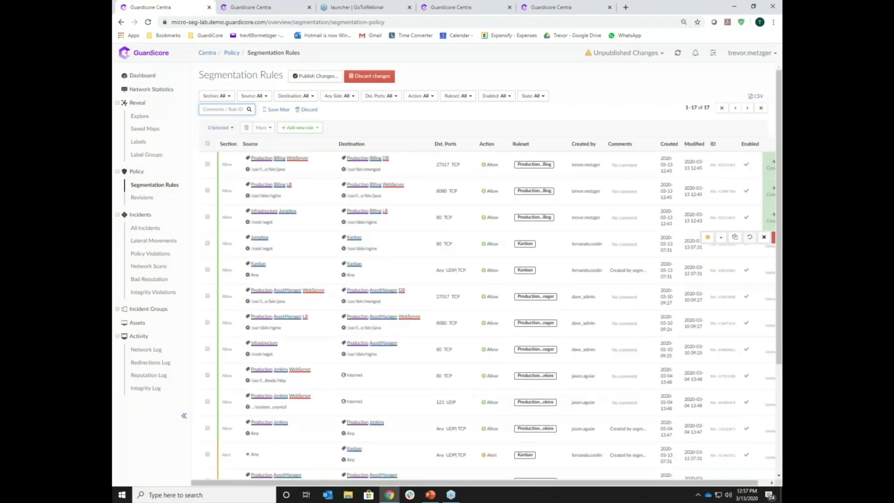
{"action": "mouse_move", "coordinate": [282, 211]}
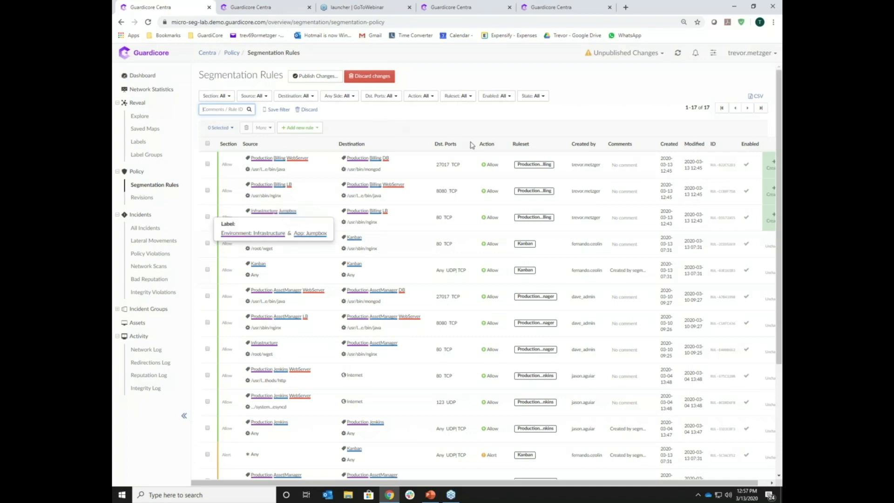
{"action": "left_click", "coordinate": [250, 9]}
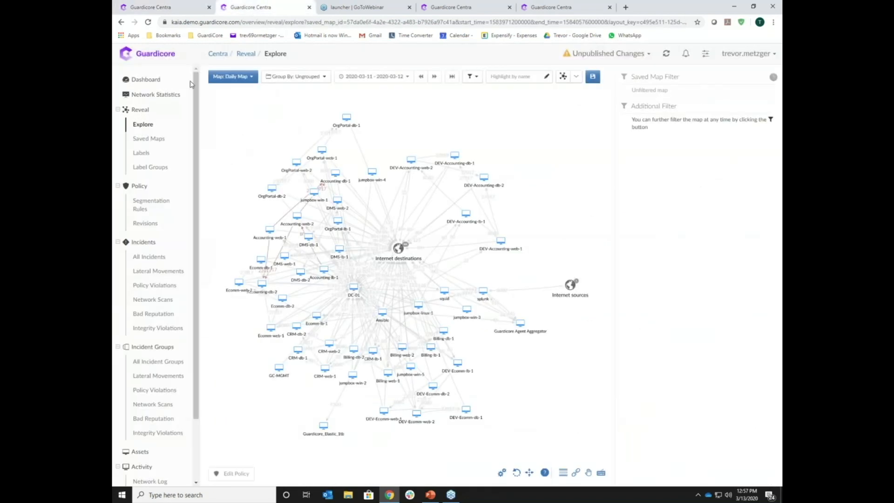
{"action": "left_click", "coordinate": [148, 81]}
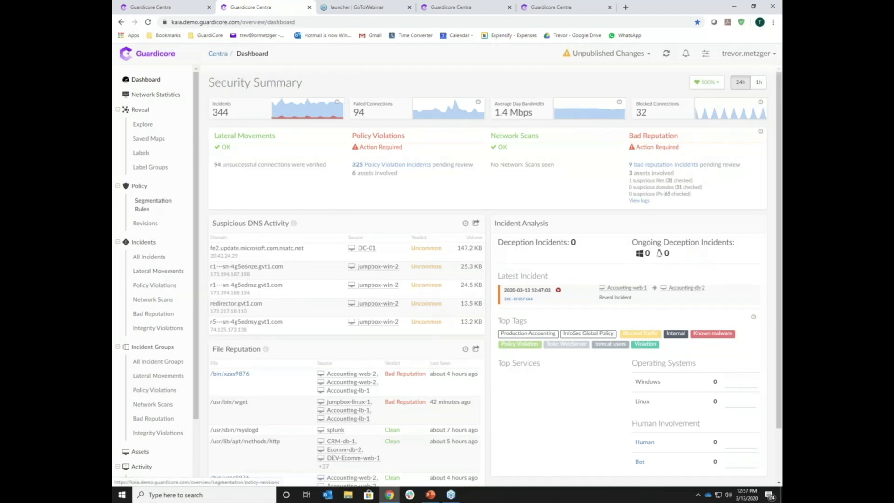
Step: Open lateral movement incident INC-3EB7F177, inspect its affected assets and reveal the password used for the SSH login
{"action": "left_click", "coordinate": [154, 274]}
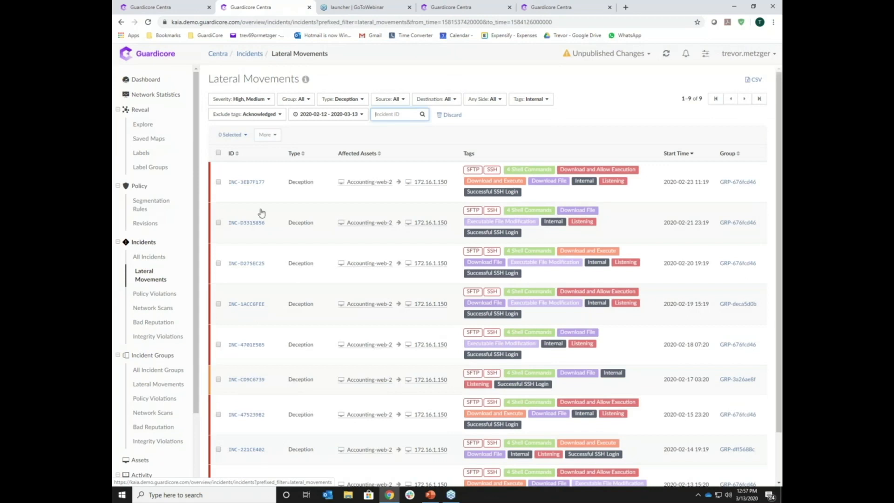
{"action": "left_click", "coordinate": [250, 184]}
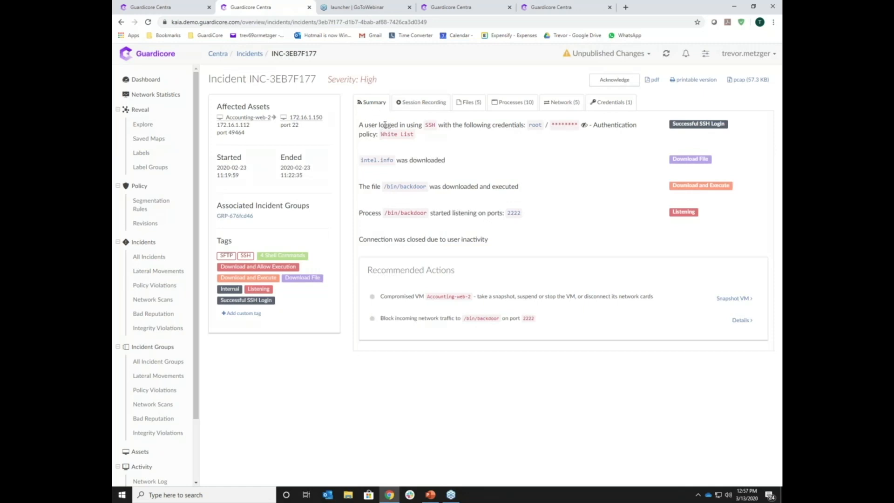
{"action": "mouse_move", "coordinate": [260, 123]}
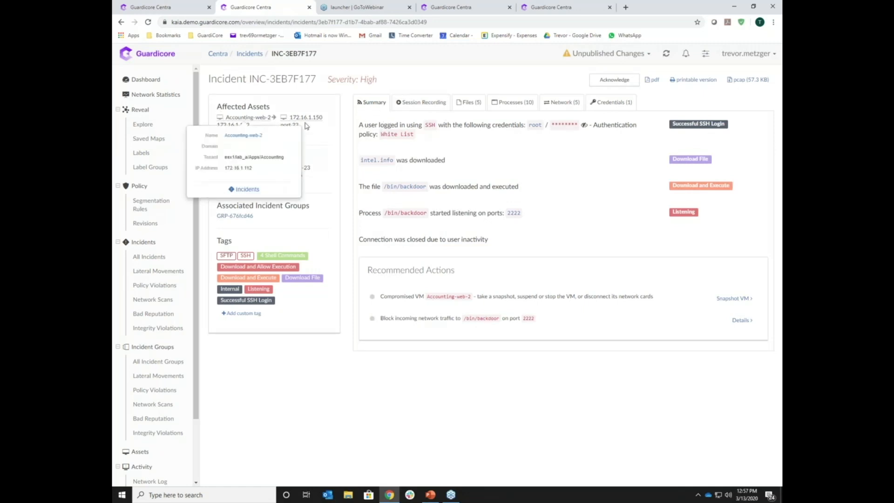
{"action": "mouse_move", "coordinate": [312, 123]}
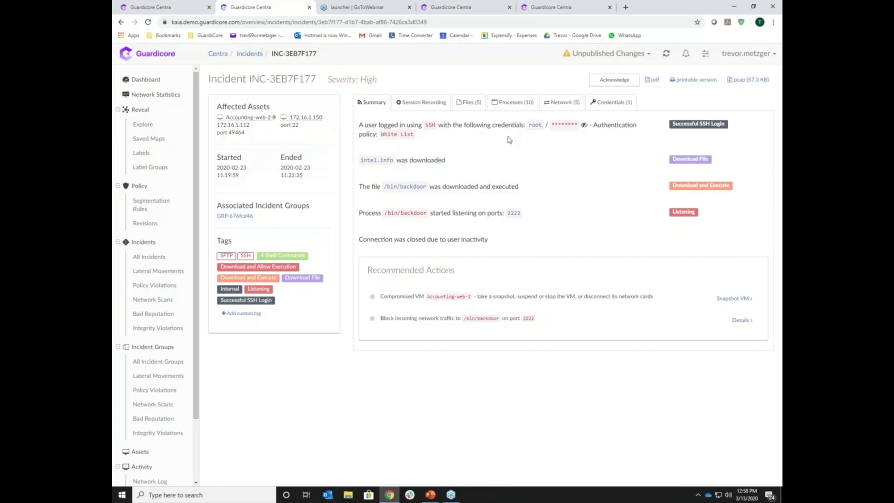
{"action": "left_click", "coordinate": [584, 125]}
{"action": "double_click", "coordinate": [561, 123]}
{"action": "left_click", "coordinate": [566, 137]}
Step: Examine the recommended response options for the compromised VM Accounting-web-2 and the incident's session recording
{"action": "left_click", "coordinate": [744, 299]}
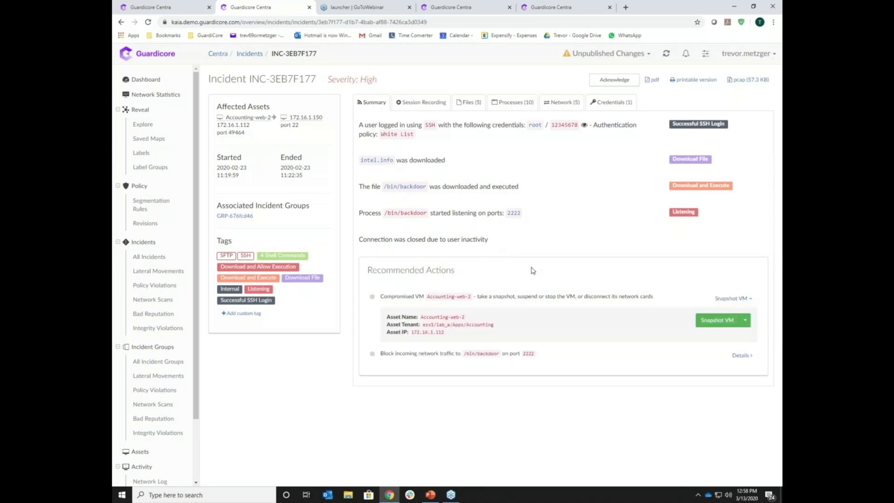
{"action": "left_click", "coordinate": [714, 326]}
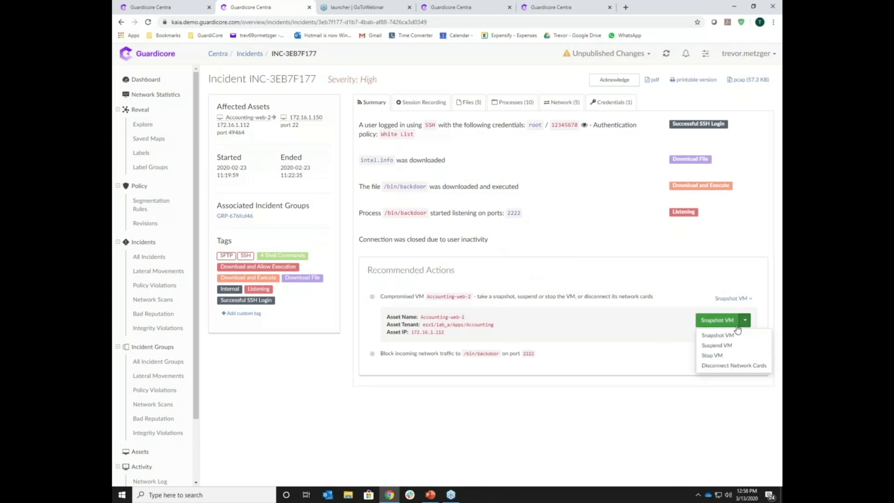
{"action": "left_click", "coordinate": [712, 347]}
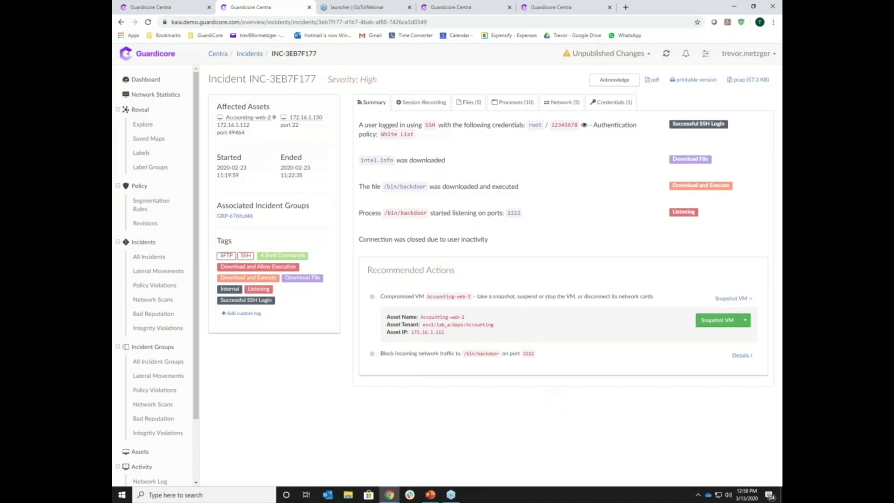
{"action": "left_click", "coordinate": [423, 107]}
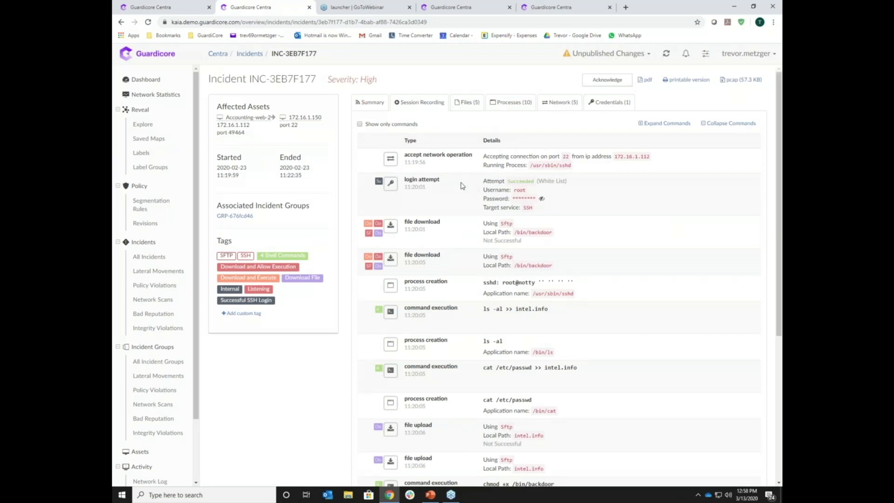
Step: Open the list of Bad Reputation incidents
{"action": "left_click", "coordinate": [159, 318]}
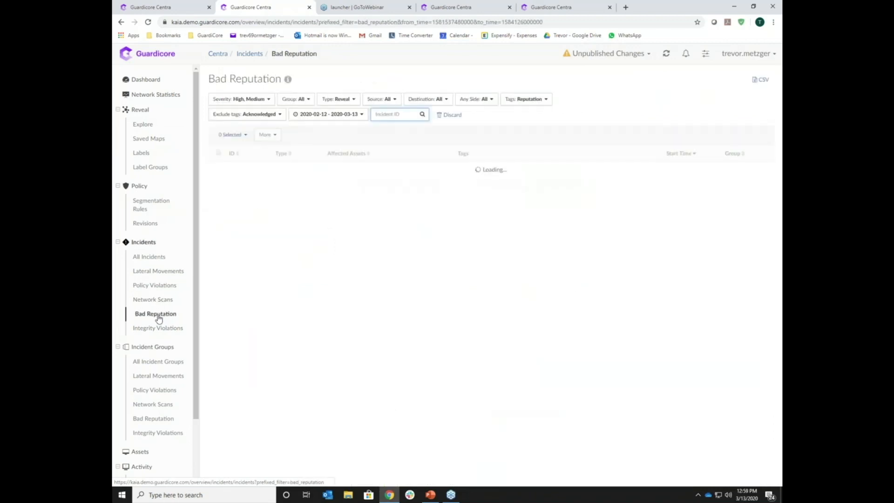